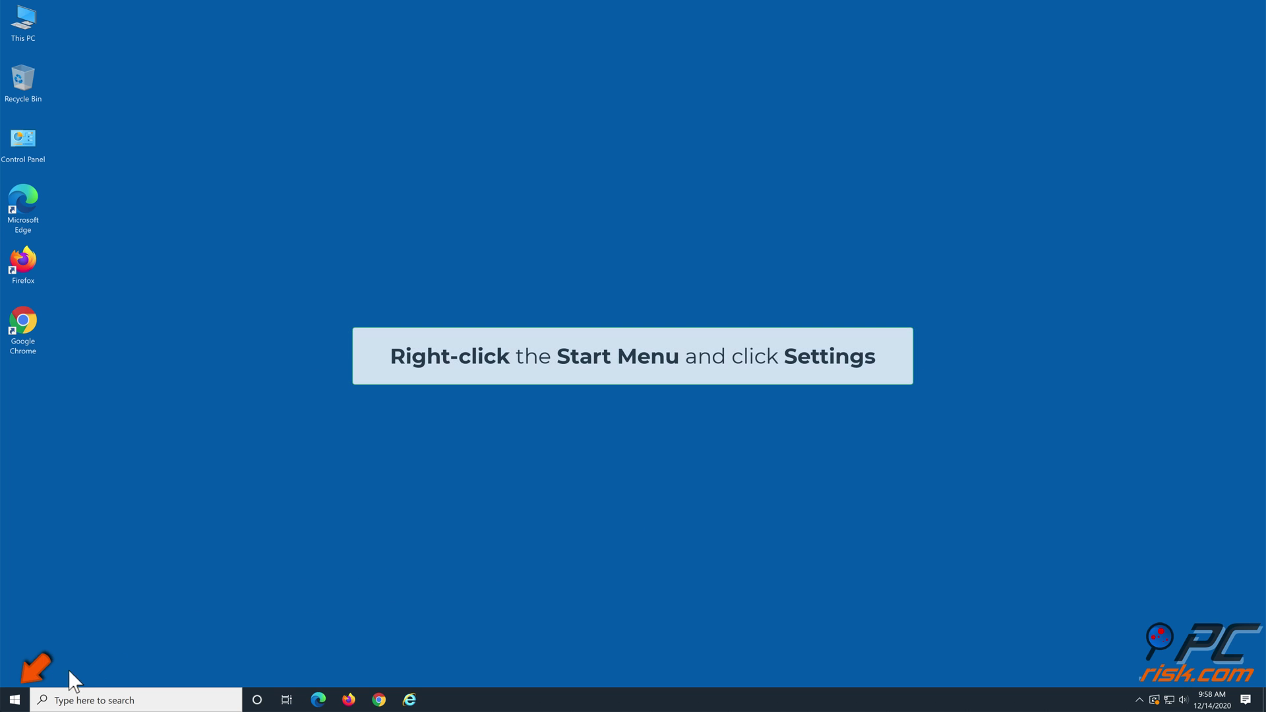
Step: Open Settings from the Start right-click menu and go to the Network & Internet status page
right_click(16, 702)
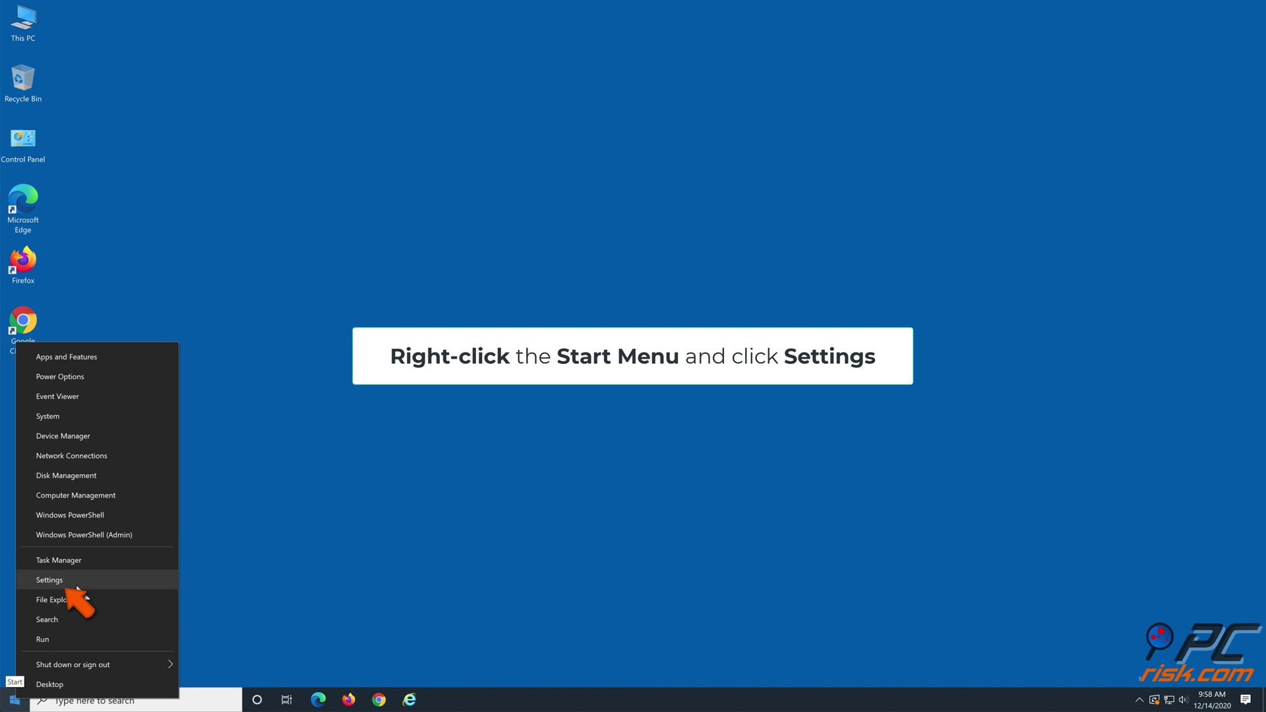
click(77, 581)
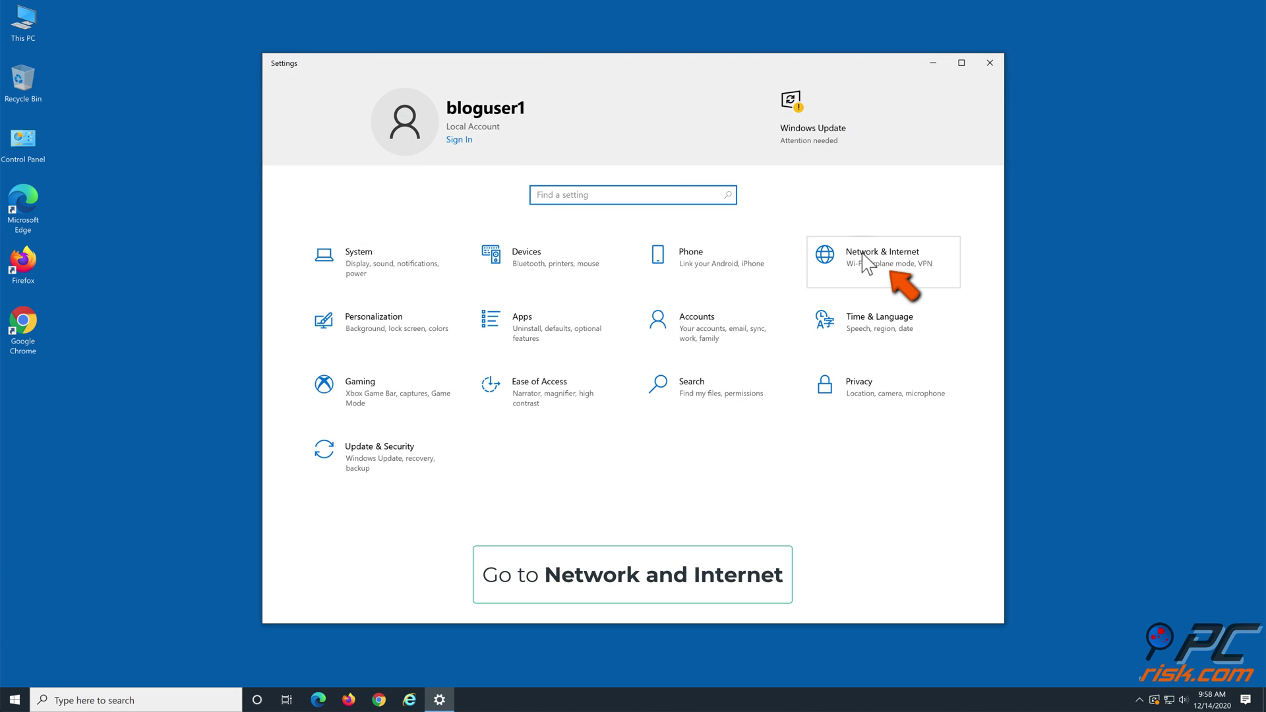
click(870, 273)
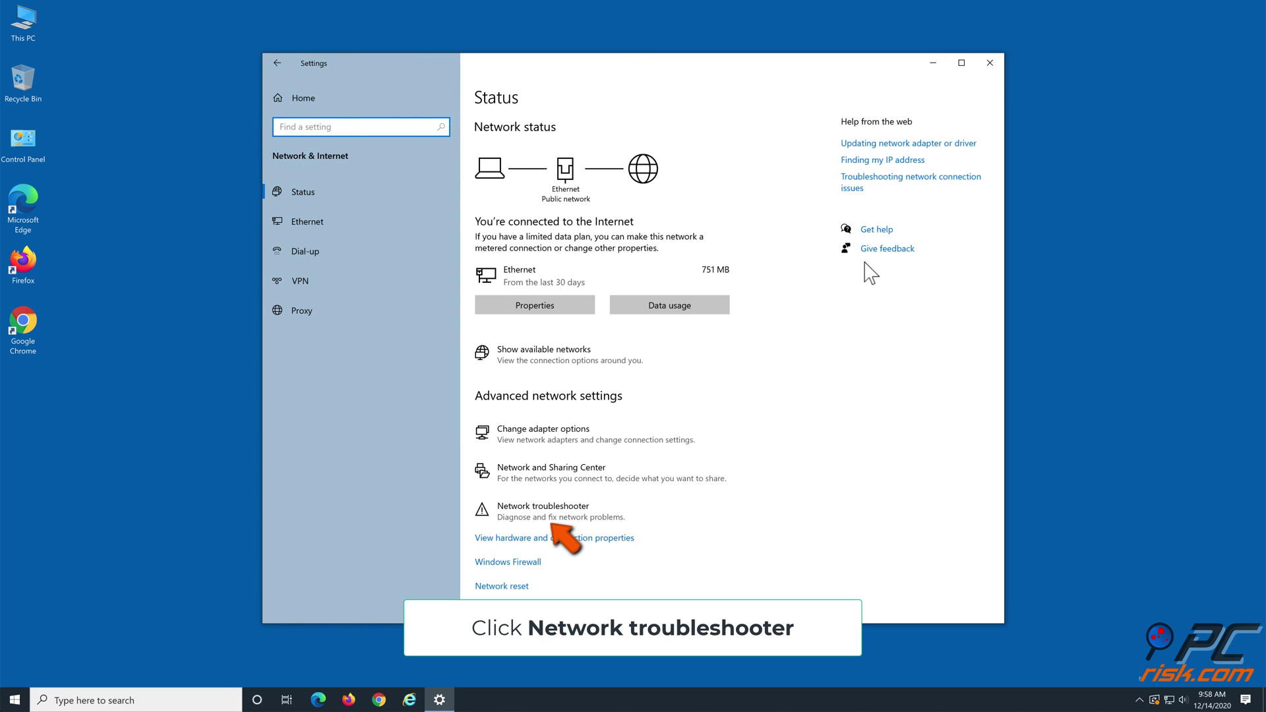
Step: Run the Network troubleshooter, dismiss it once no problem is found, and close Settings
click(636, 503)
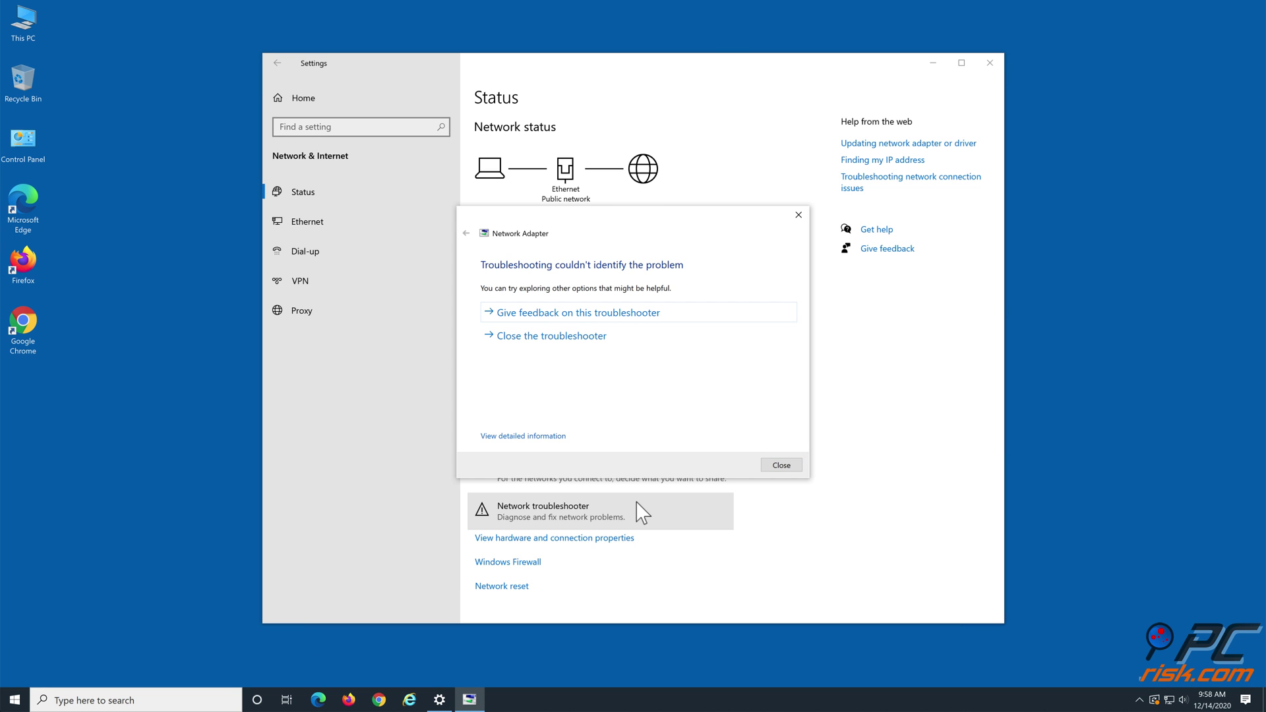
click(605, 337)
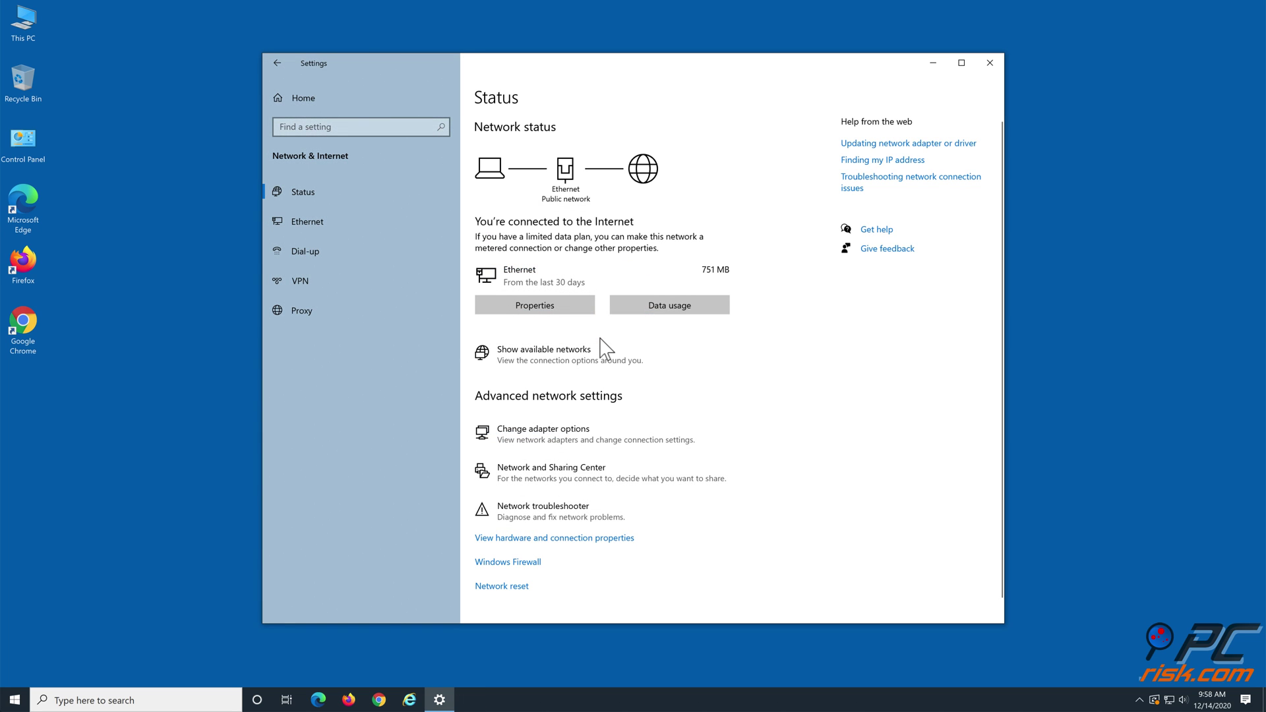
click(989, 63)
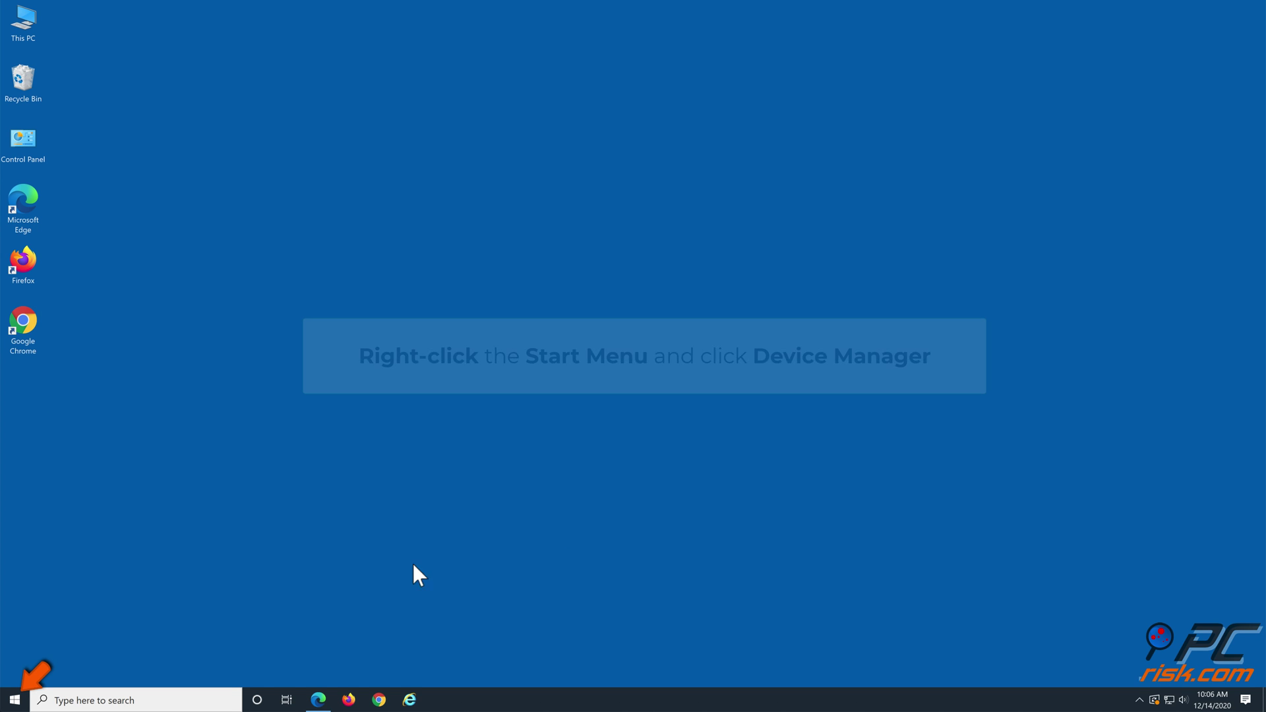
Step: In Device Manager, start Update driver for the Intel(R) 82574L Gigabit Network Connection adapter
right_click(13, 703)
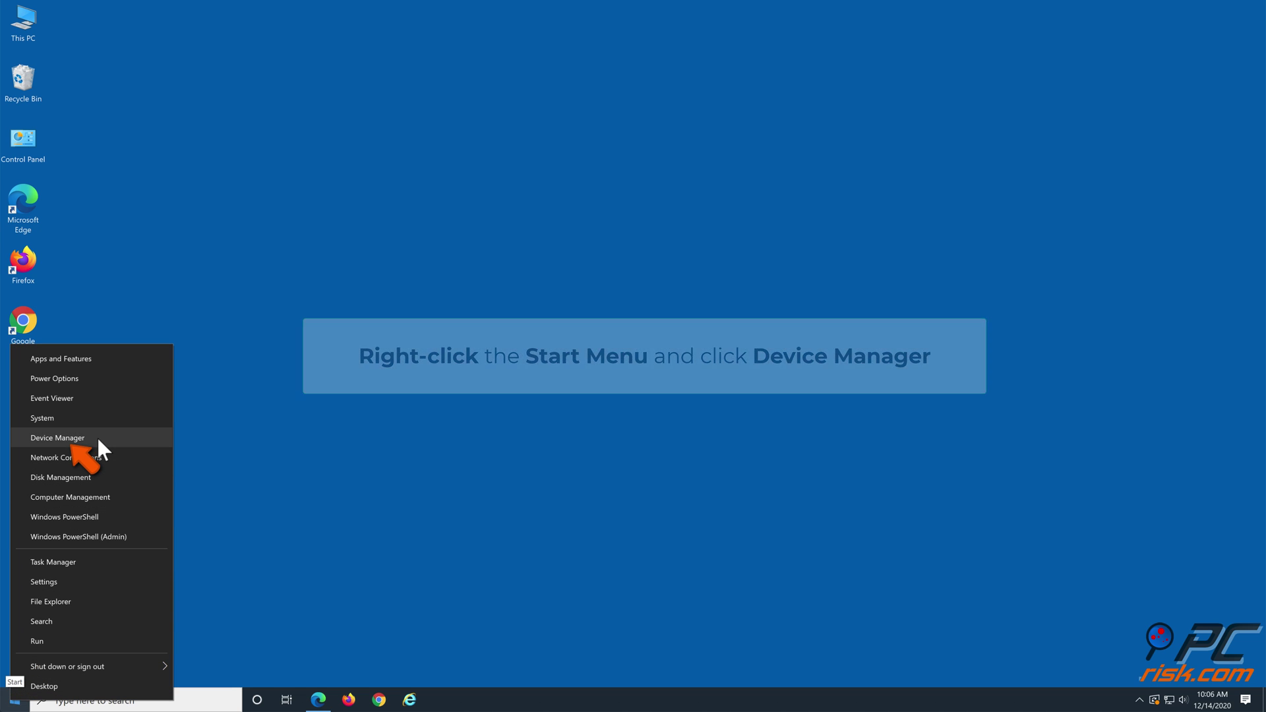
click(97, 437)
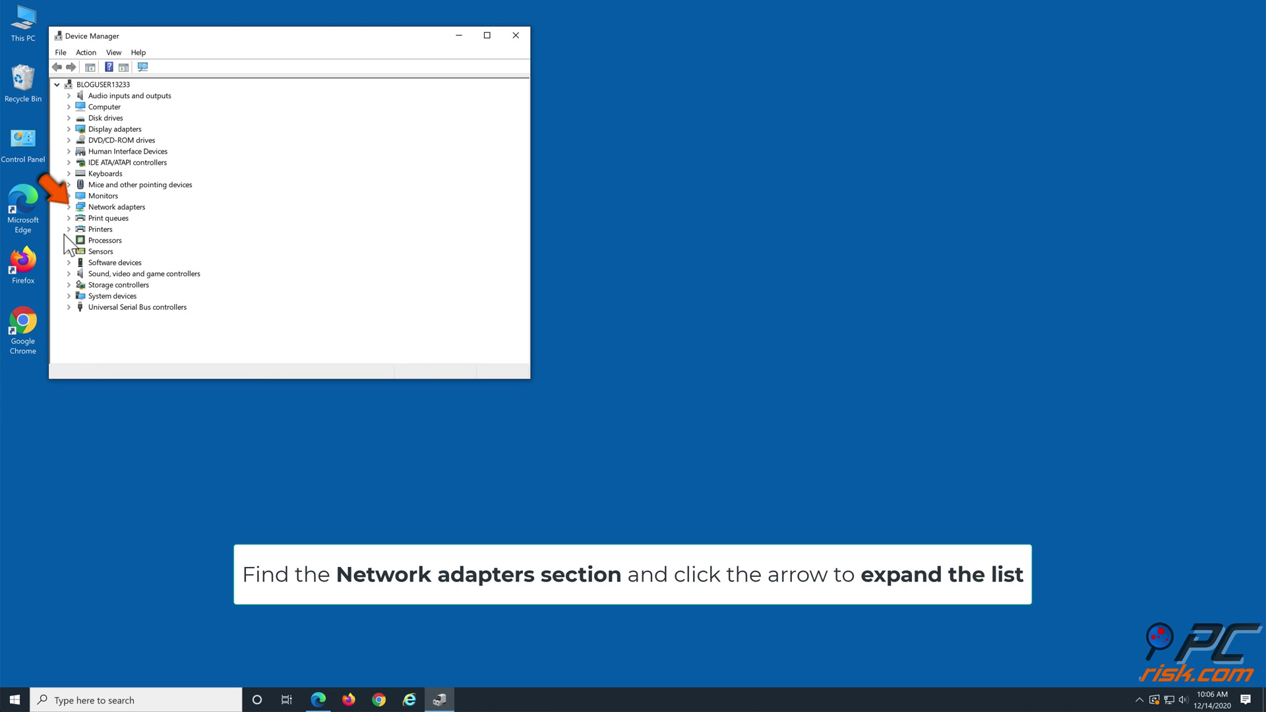
click(70, 207)
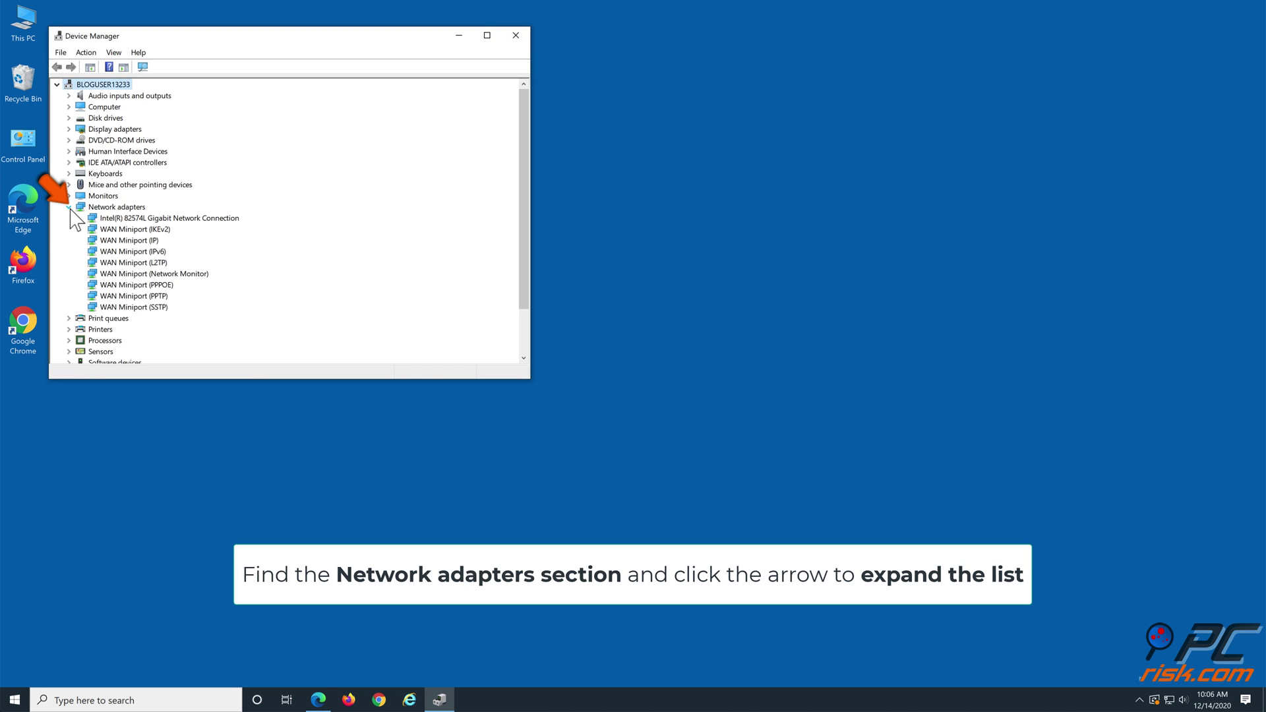
right_click(202, 222)
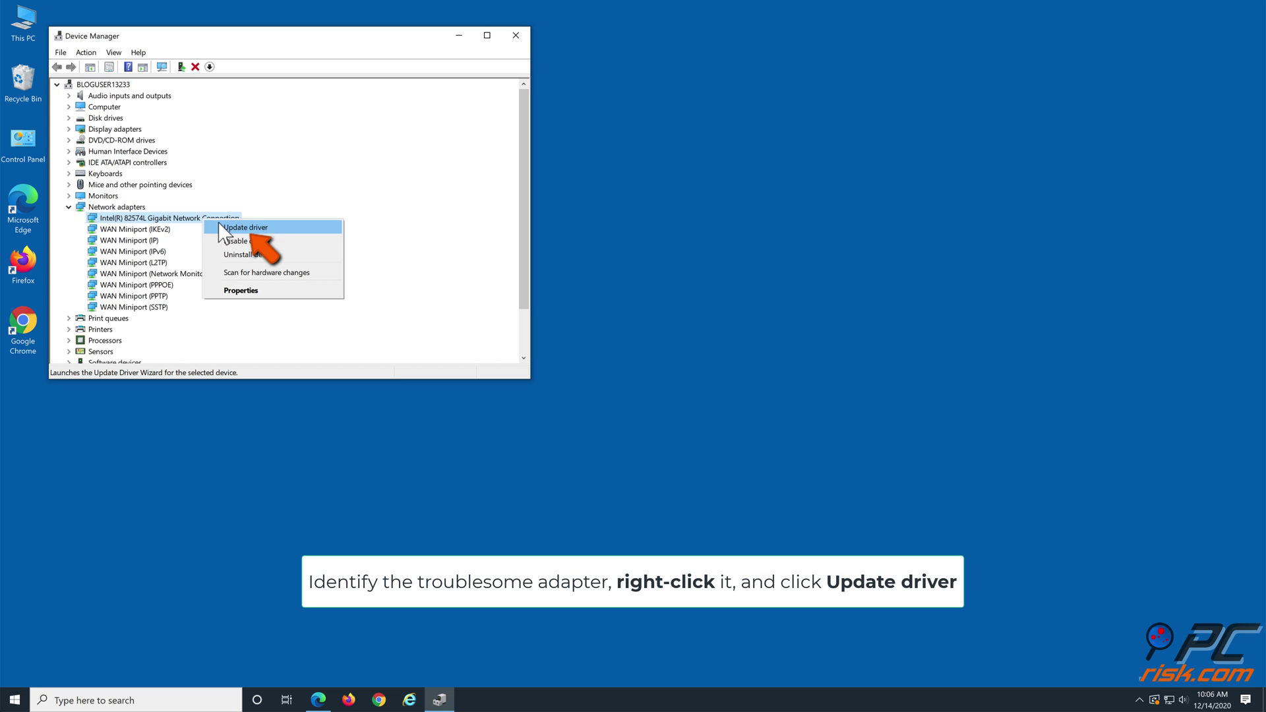
click(277, 234)
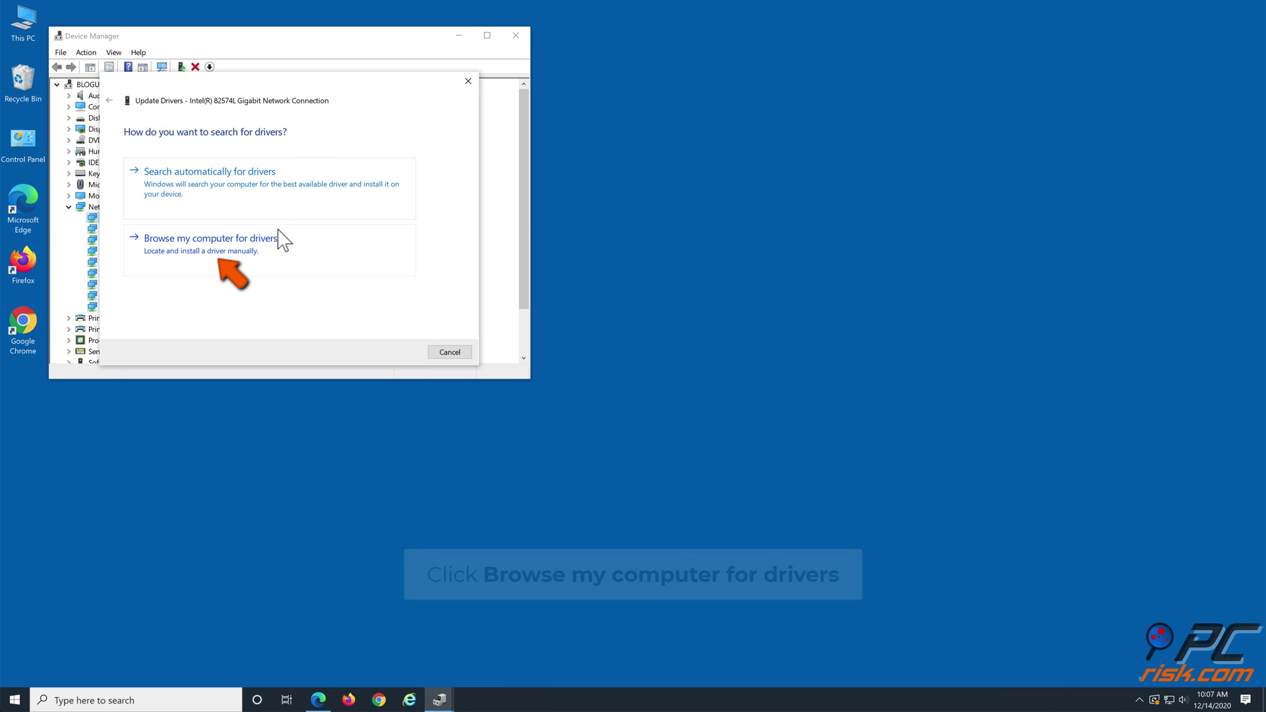
Step: Search the PROWinx64 folder for drivers, confirm the best driver is installed, and close Device Manager
click(271, 265)
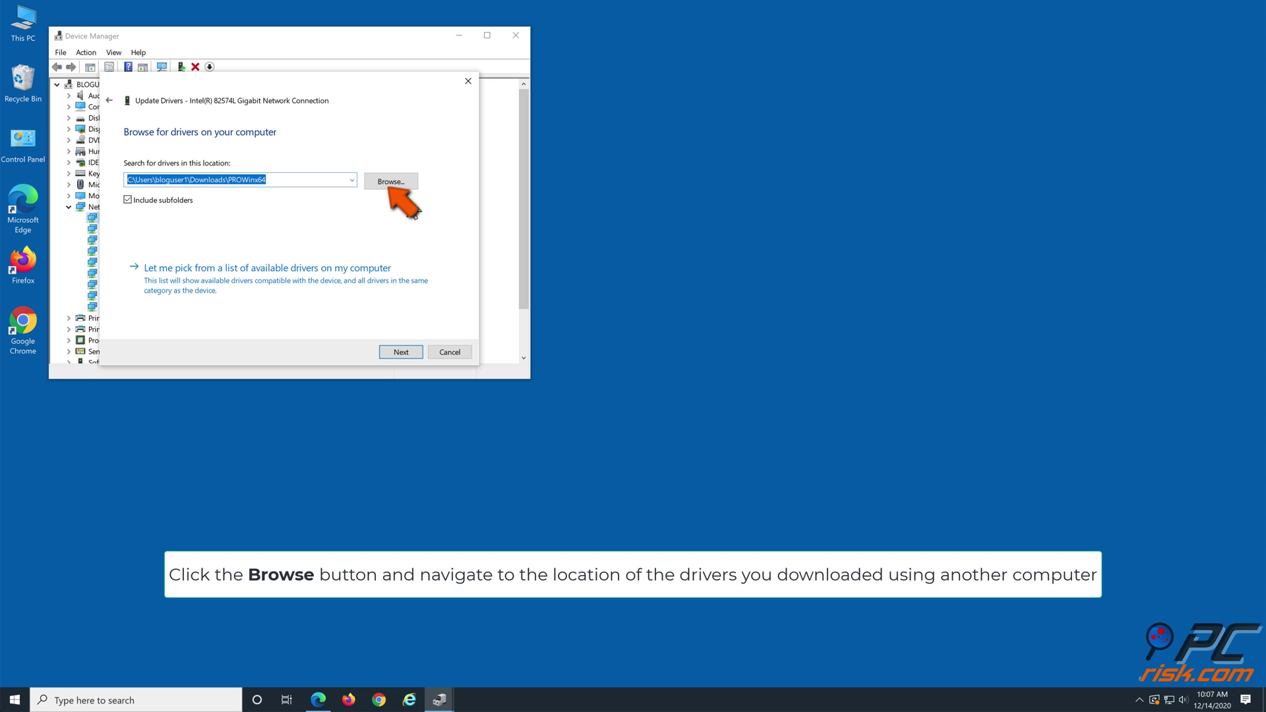
click(414, 187)
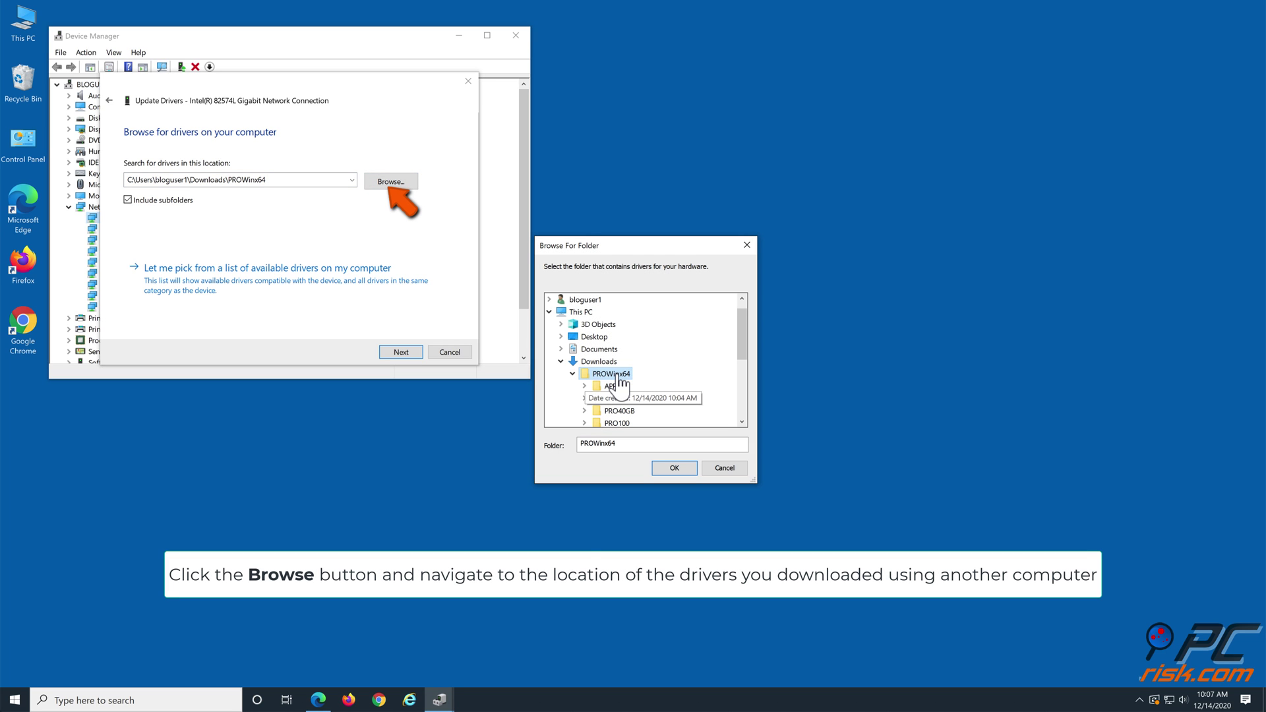
click(674, 467)
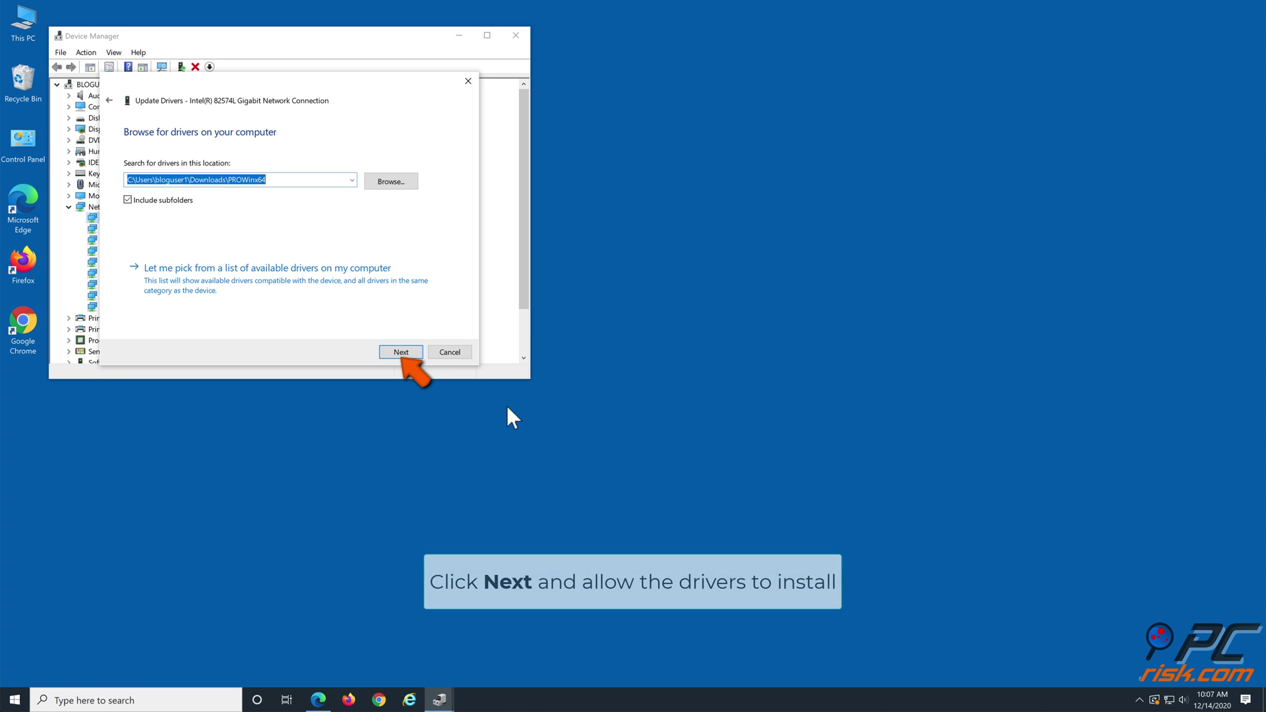
click(400, 352)
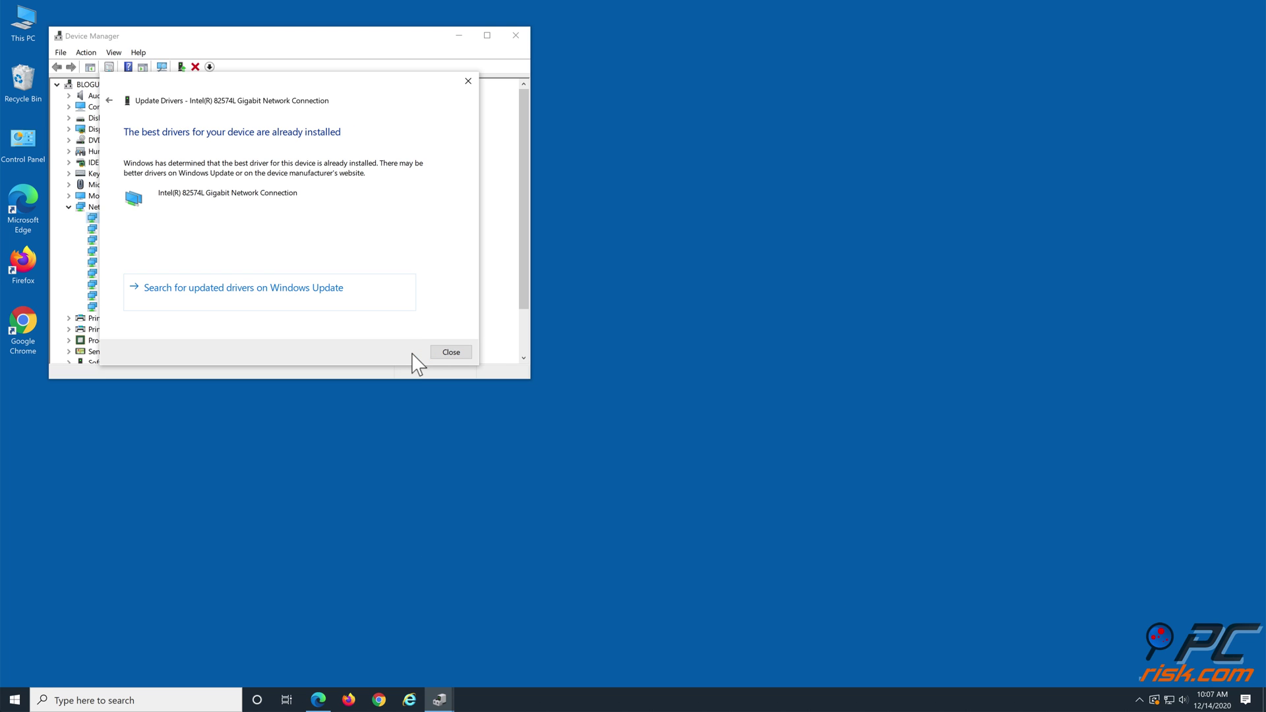
click(455, 357)
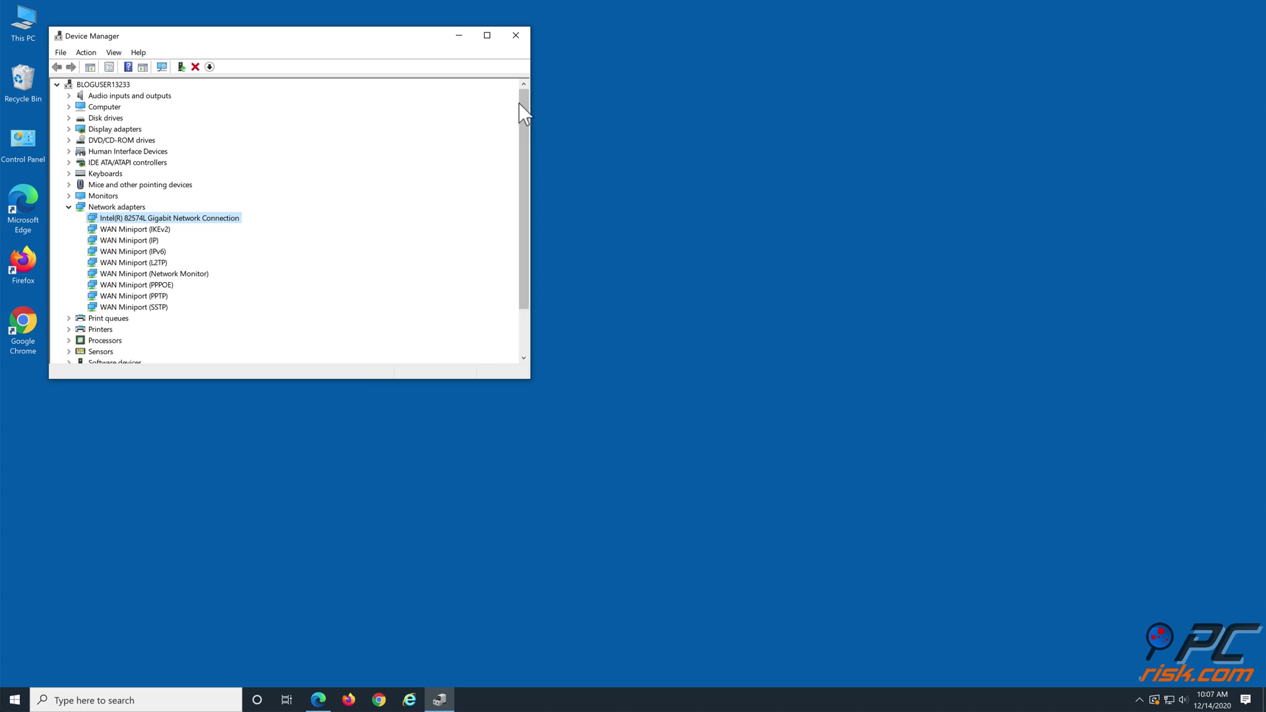
click(515, 35)
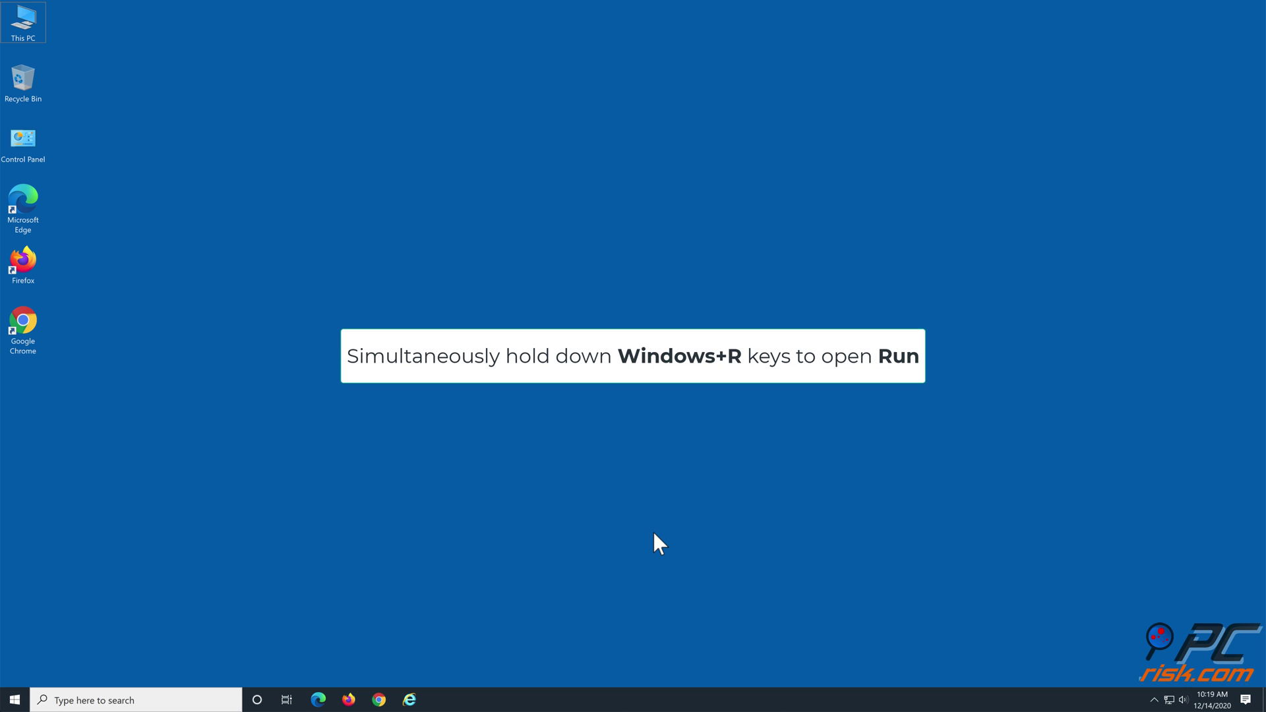
Step: Open the Run dialog with Windows+R
key(super+r)
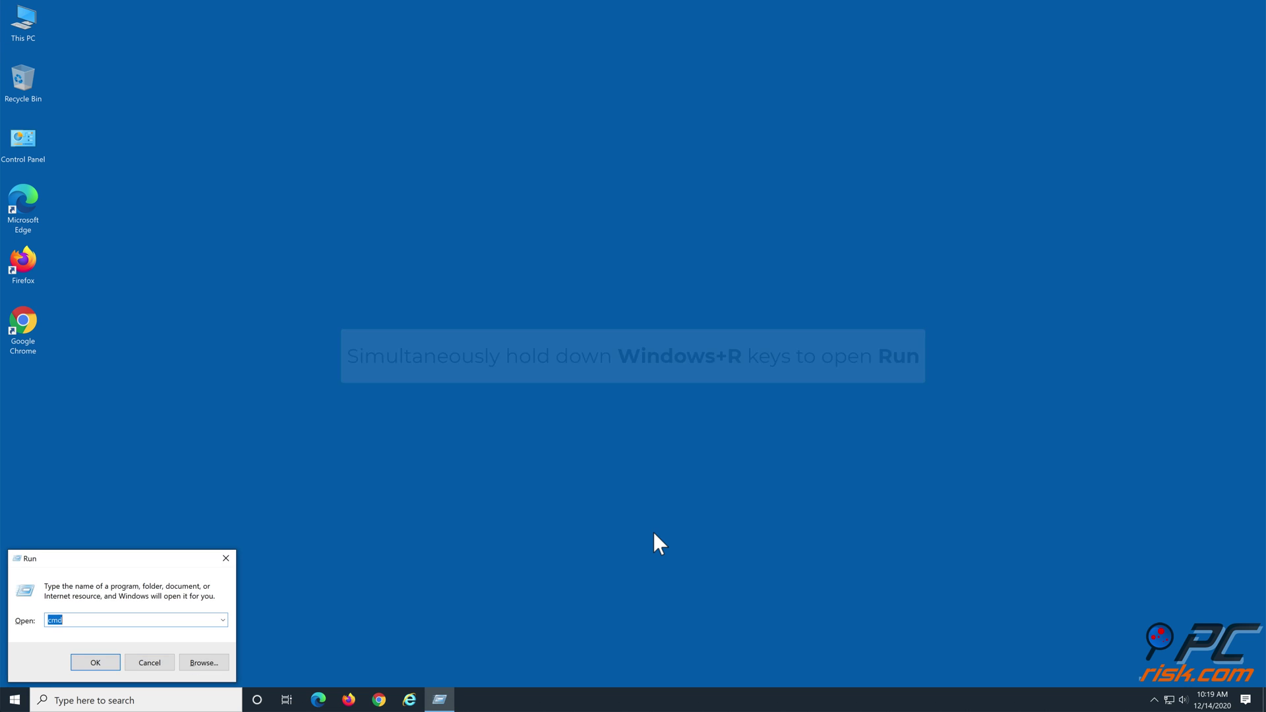
Step: Launch cmd from Run as an administrator Command Prompt
text(cmd)
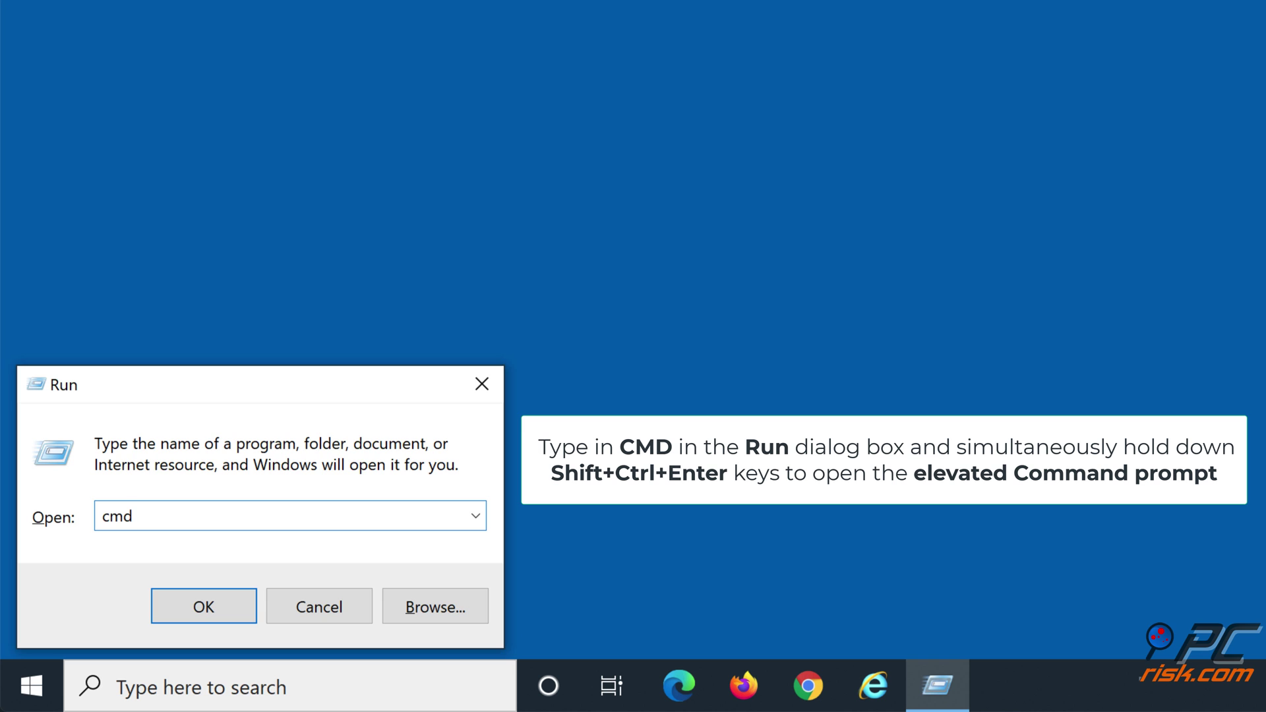
key(ctrl+shift+Return)
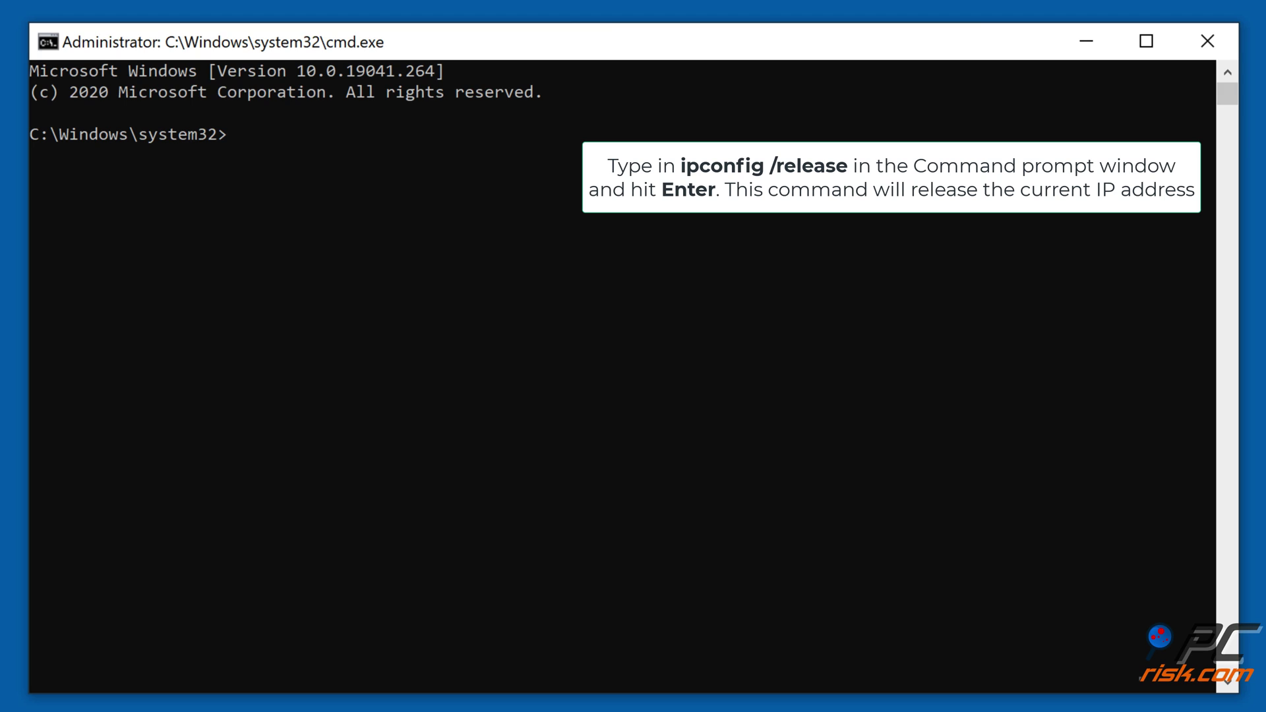
Step: Release and renew the IP address with ipconfig /release and ipconfig /renew
text(ipconfig /release)
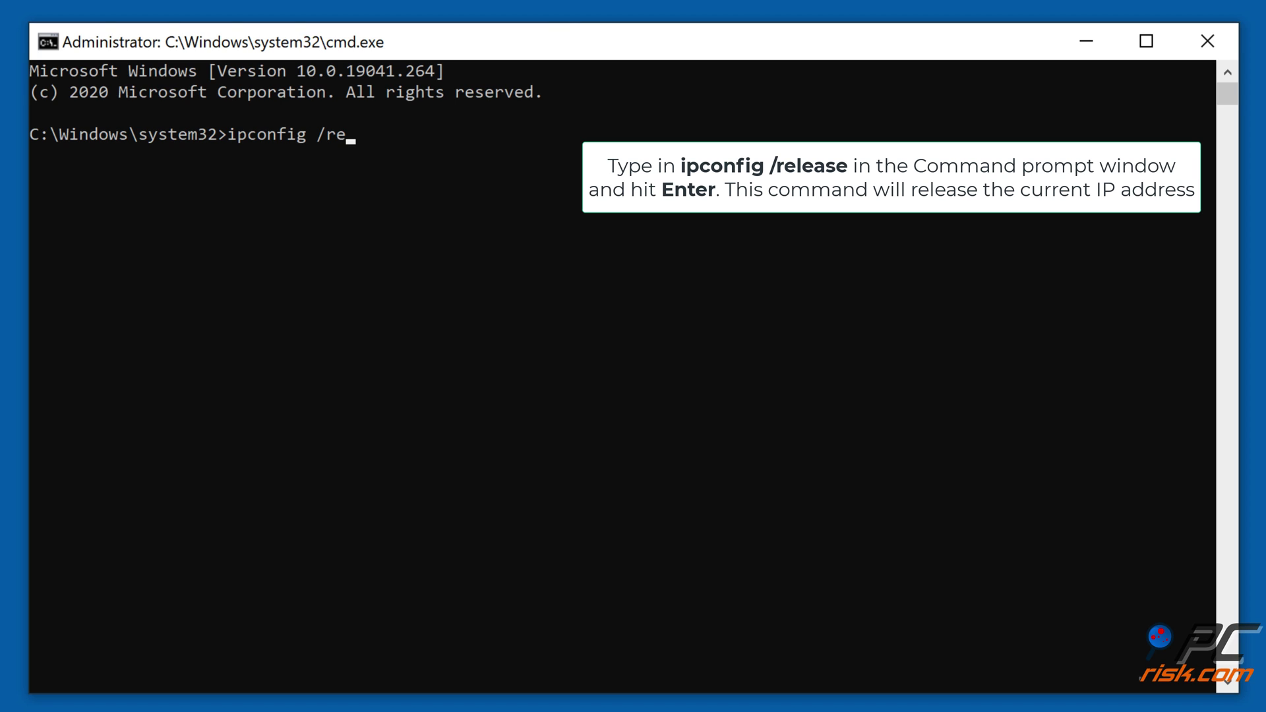
key(Return)
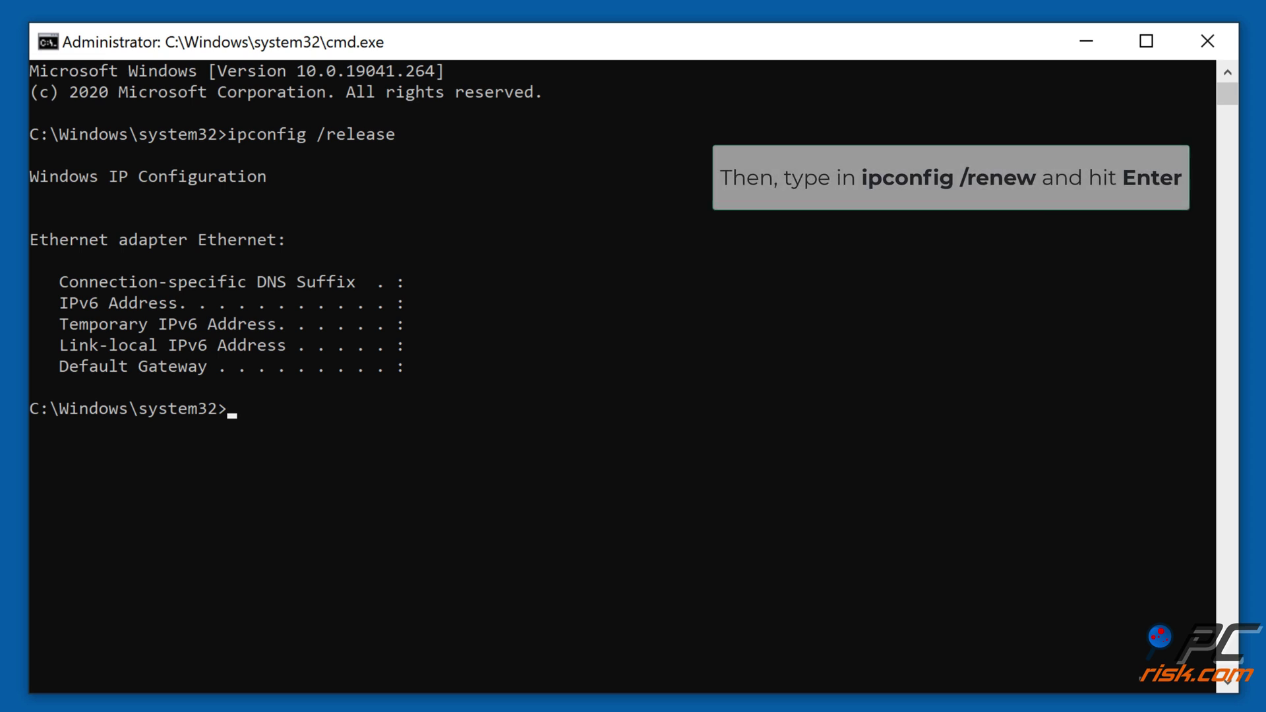
text(ipcon)
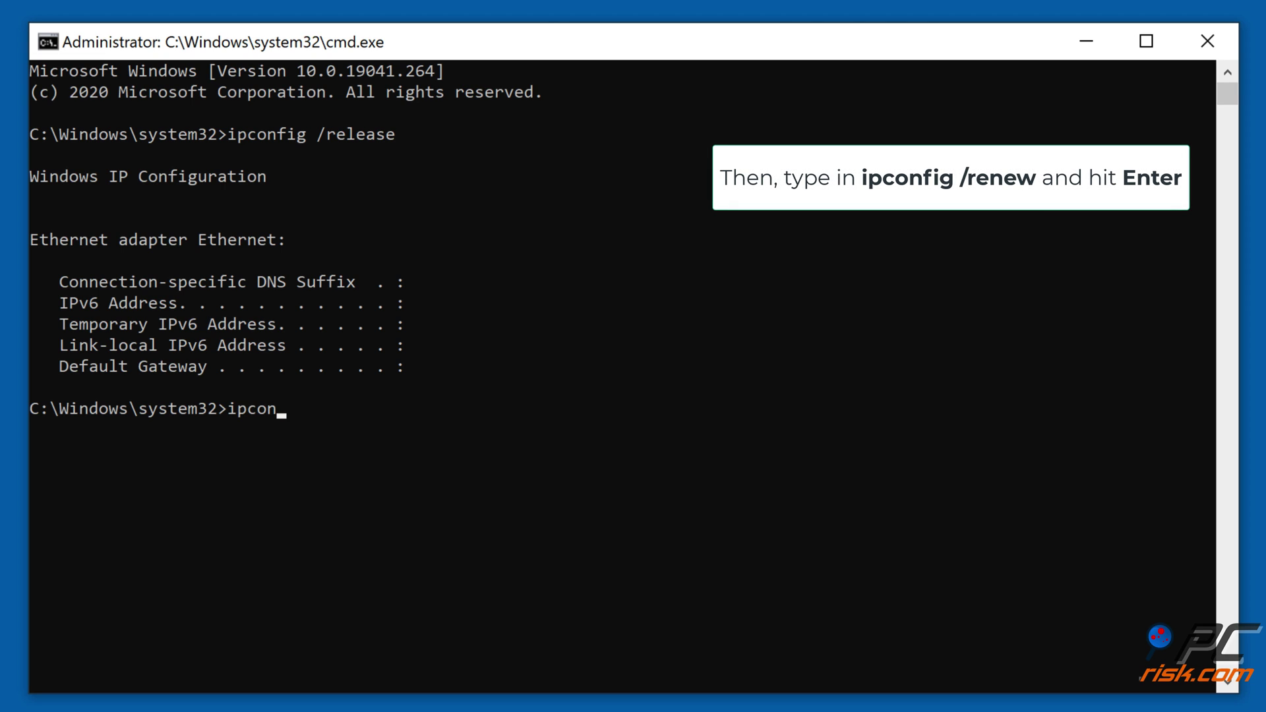
text(fig /renew)
key(Return)
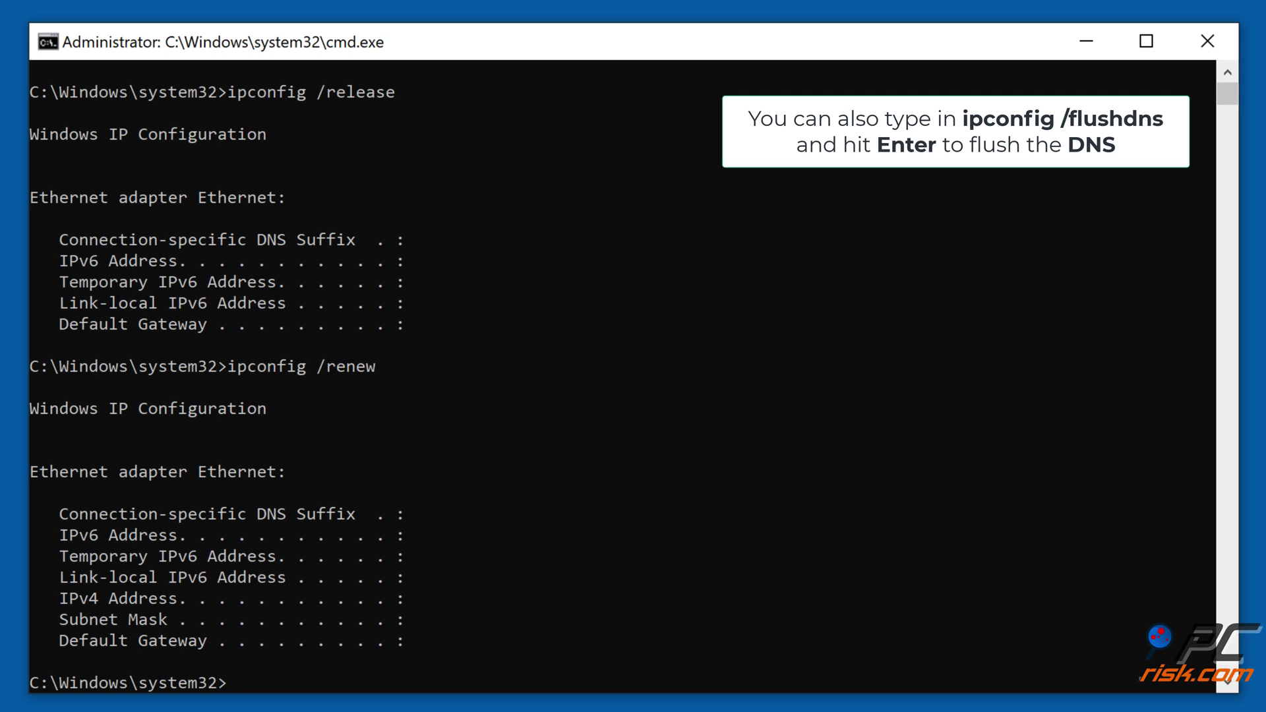
Step: Flush the DNS resolver cache with ipconfig /flushdns
text(ipconfig /flushdns)
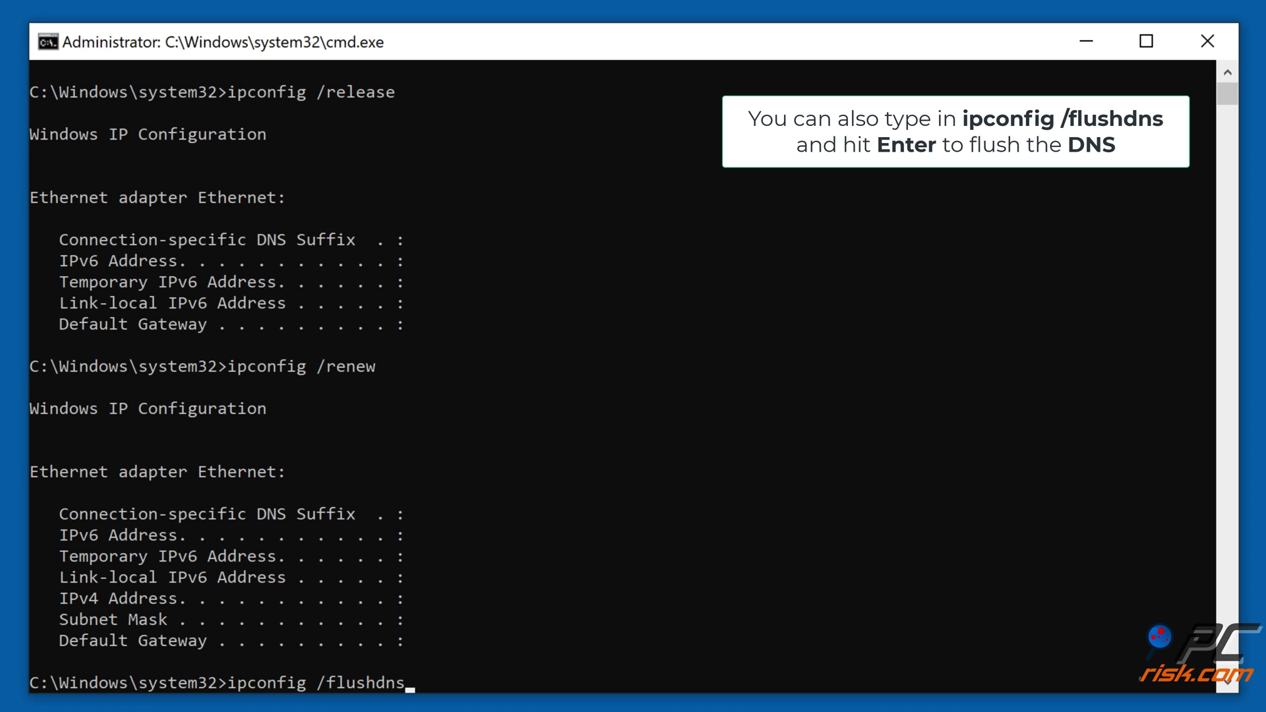
key(Return)
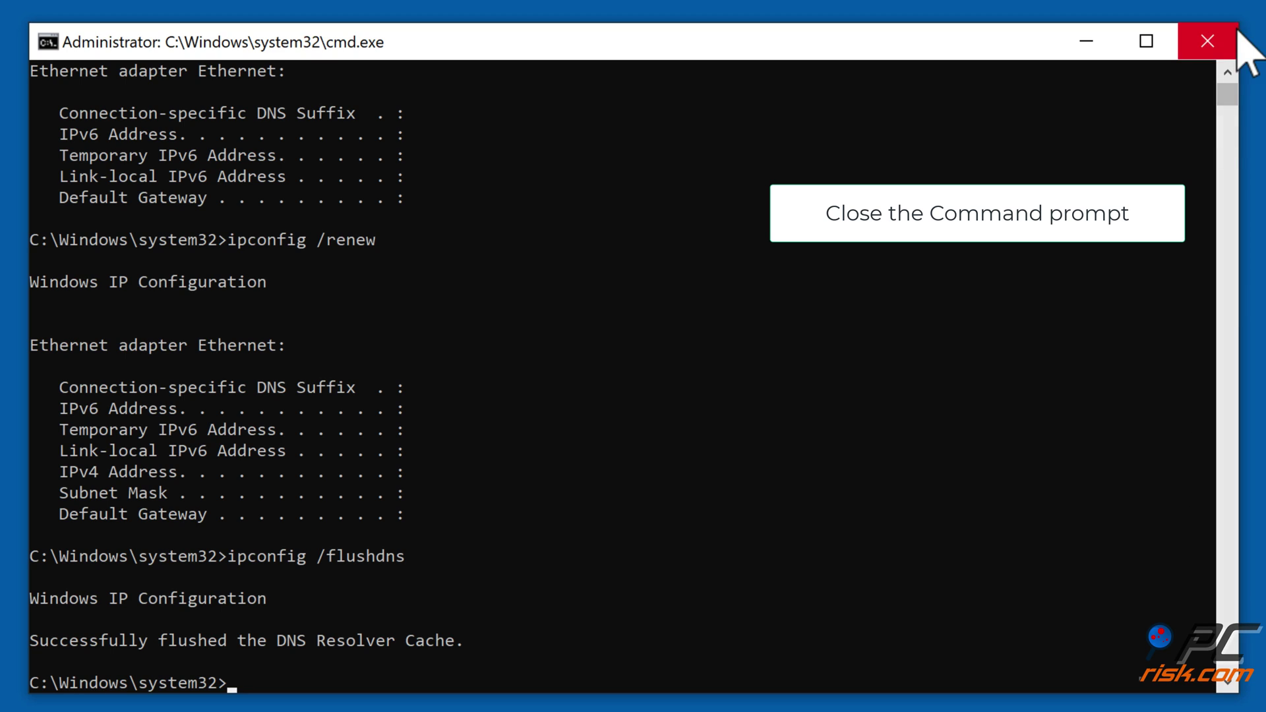
Step: Close the Command Prompt and reopen Run with cmd entered
click(1207, 41)
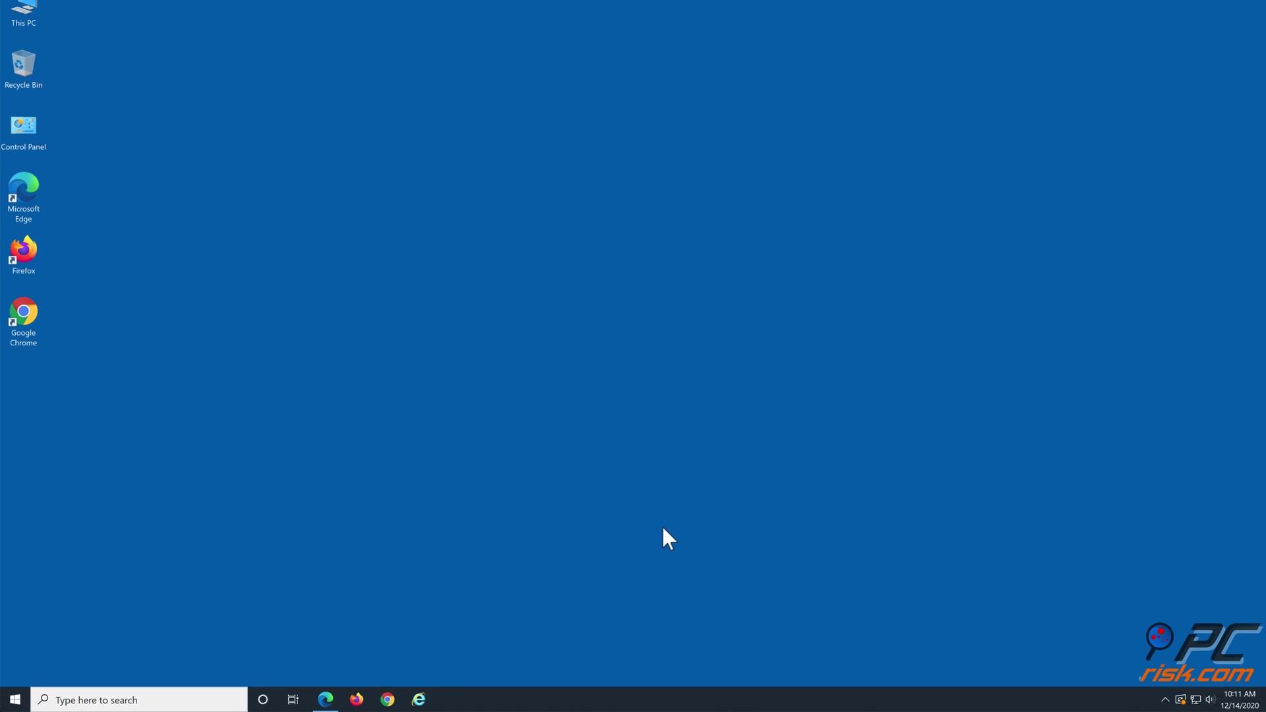
key(super+r)
text(cm)
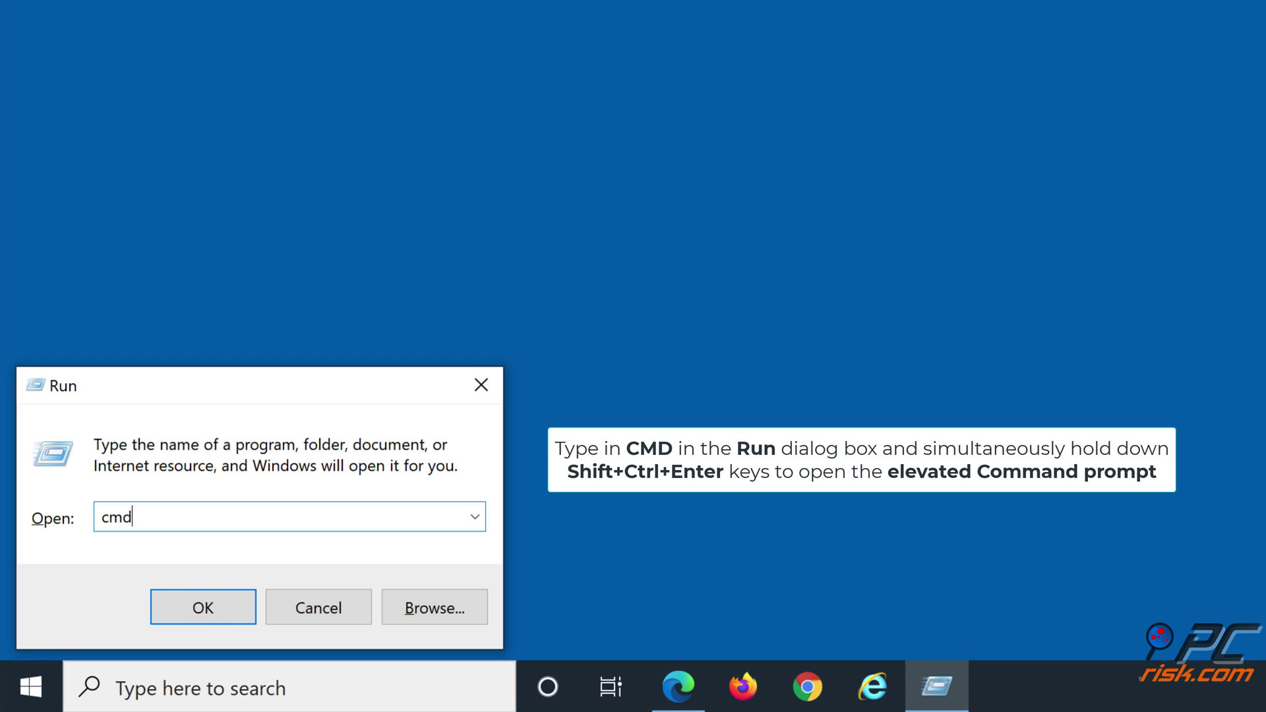
Step: In an elevated Command Prompt, run netsh winsock reset and netsh int ip reset, then close it
key(ctrl+shift+Return)
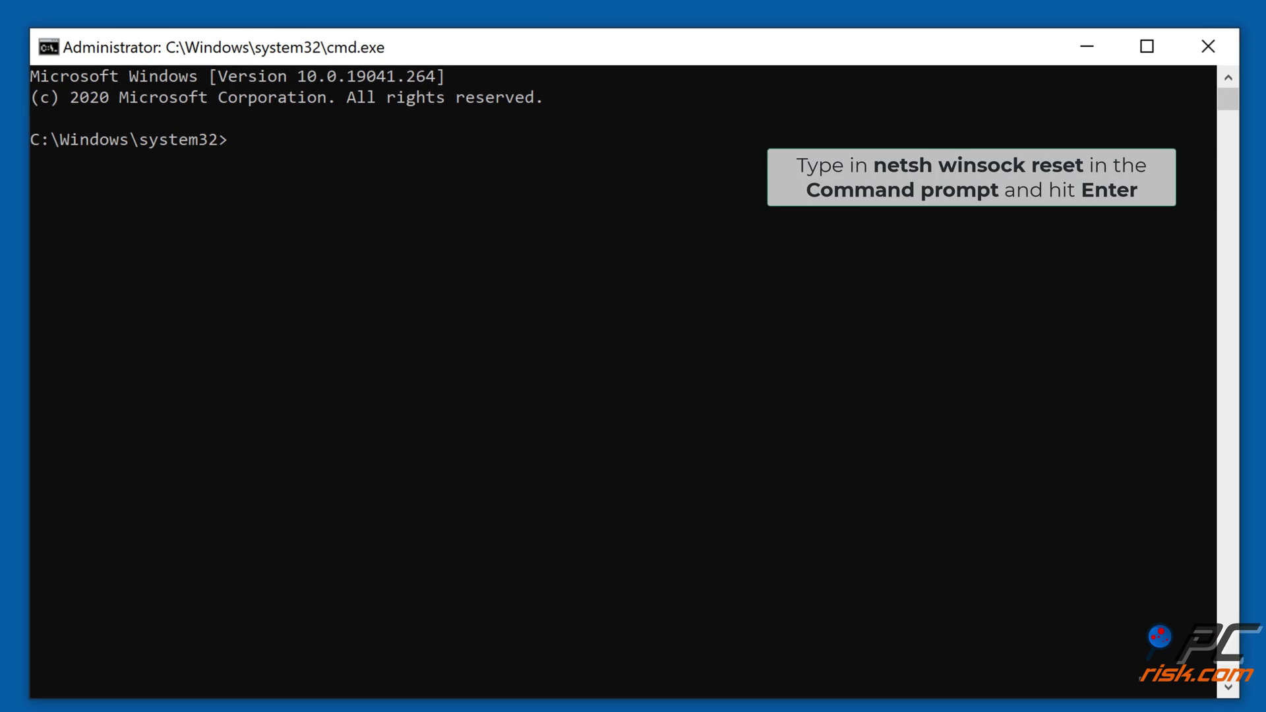
text(n)
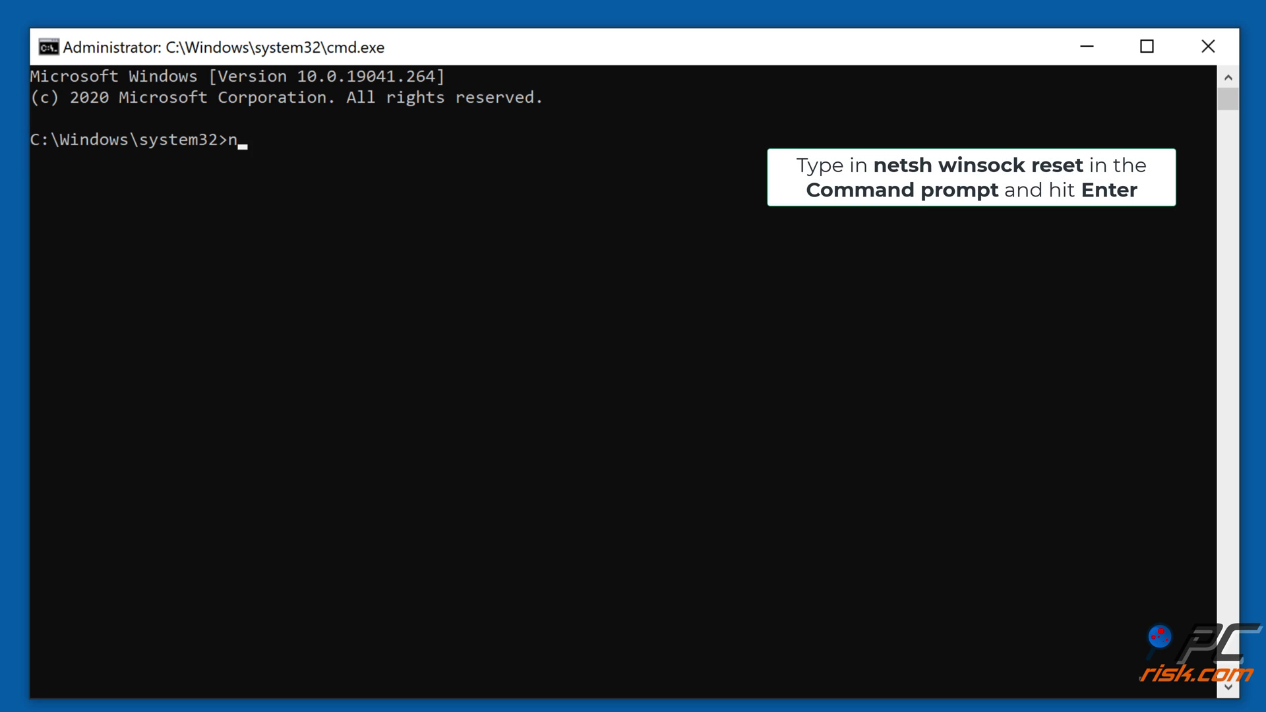
text(etsh winsock)
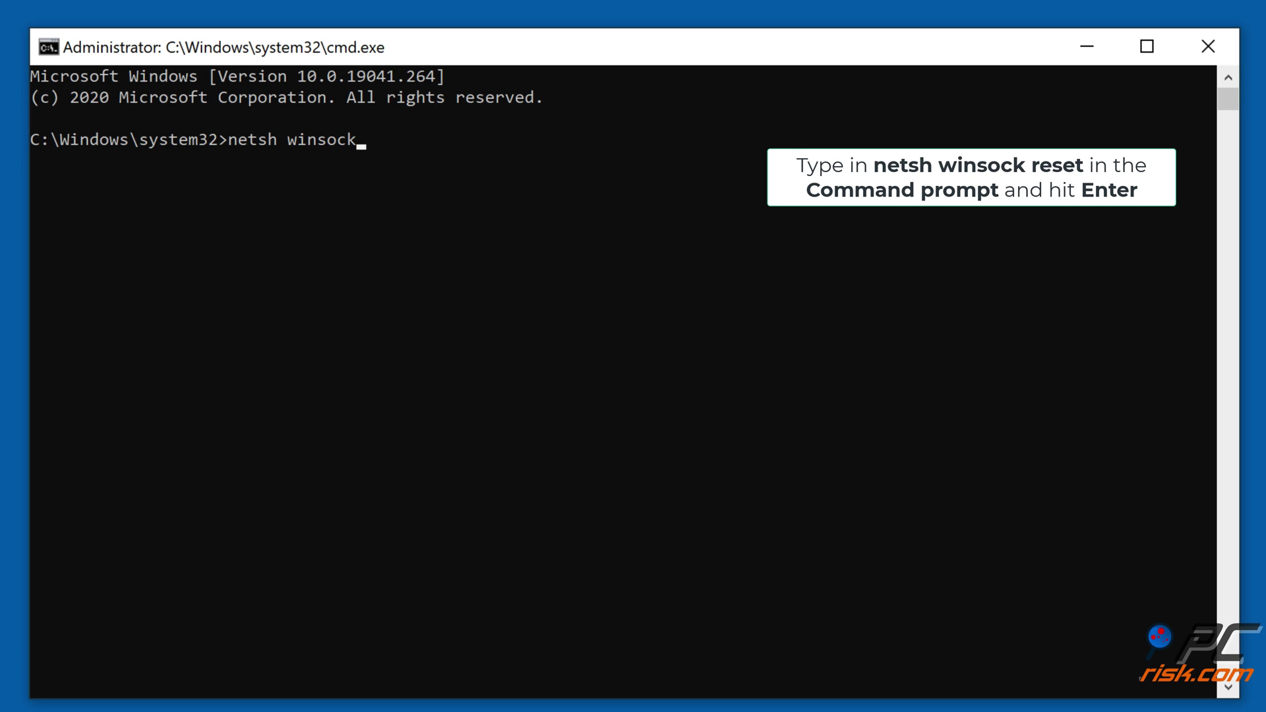
text( reset)
key(Return)
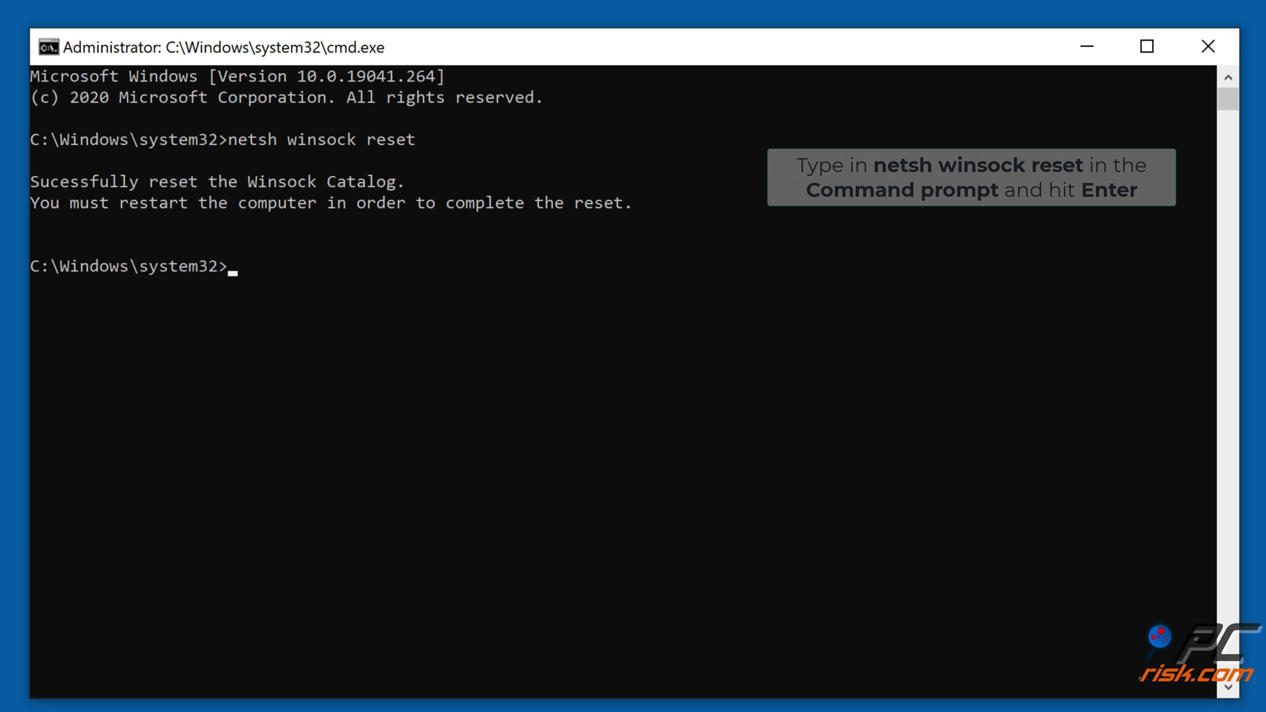
text(n)
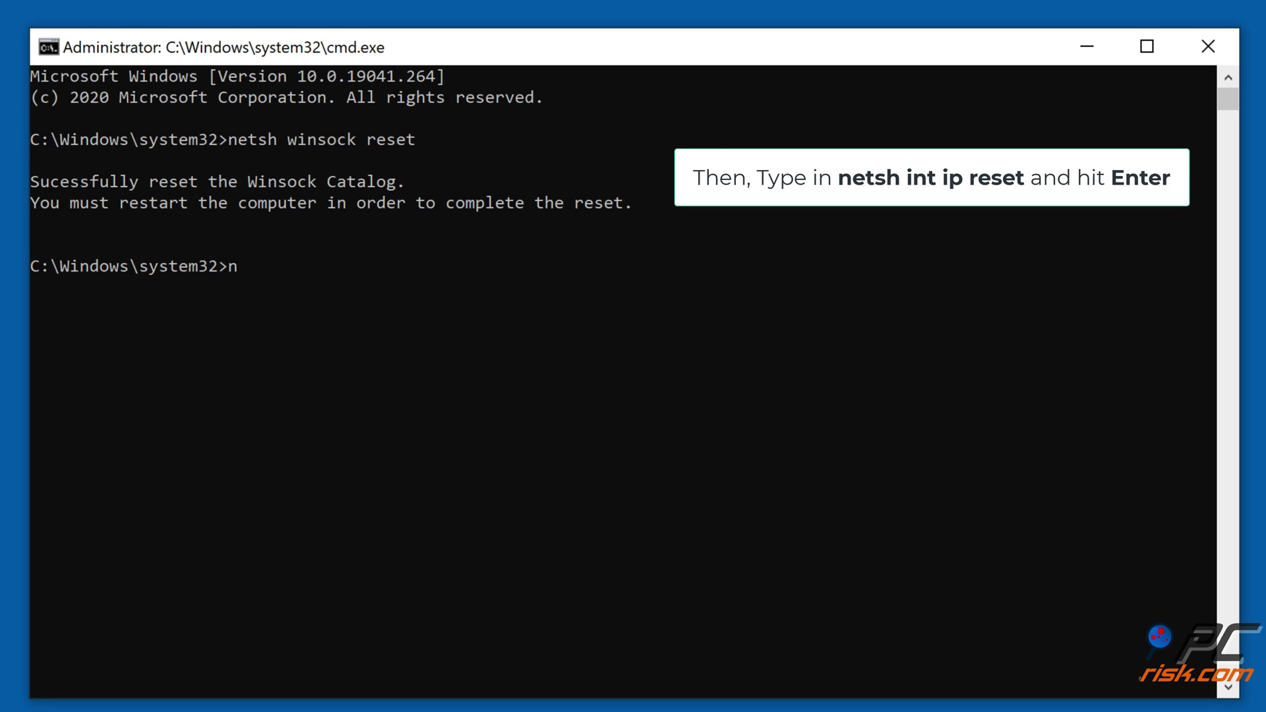
text(etsh int ip reset)
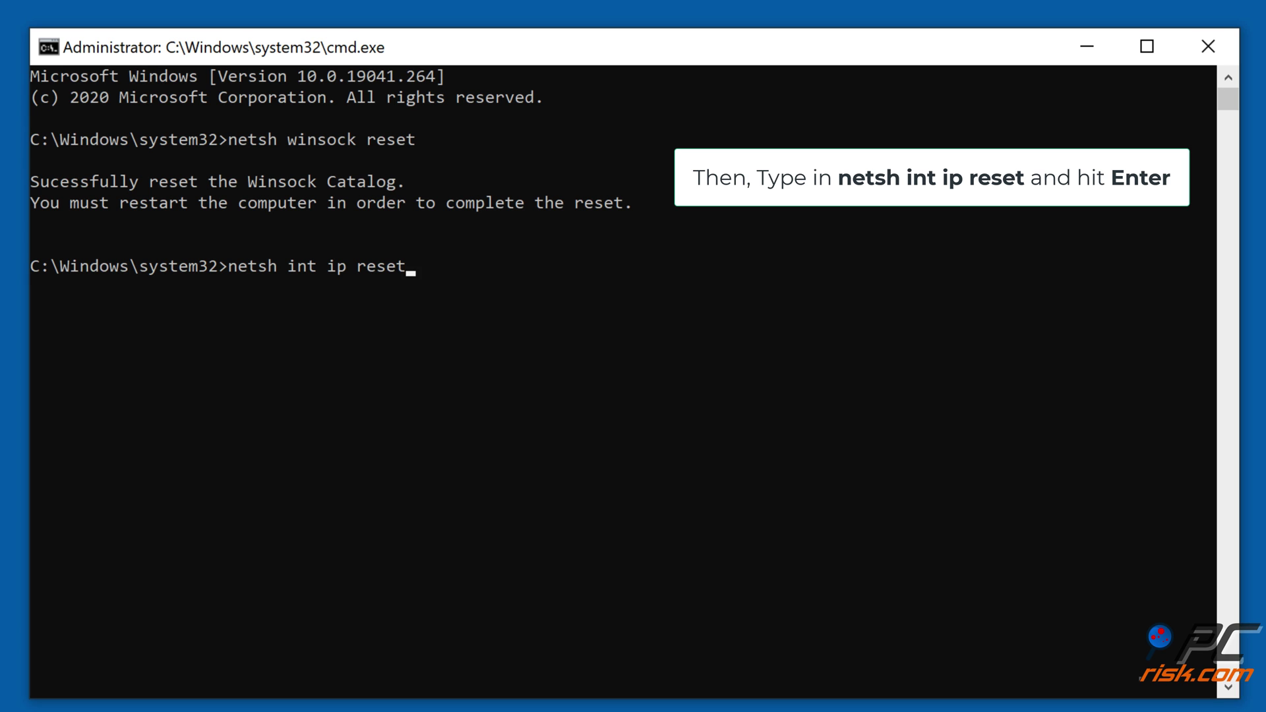
key(Return)
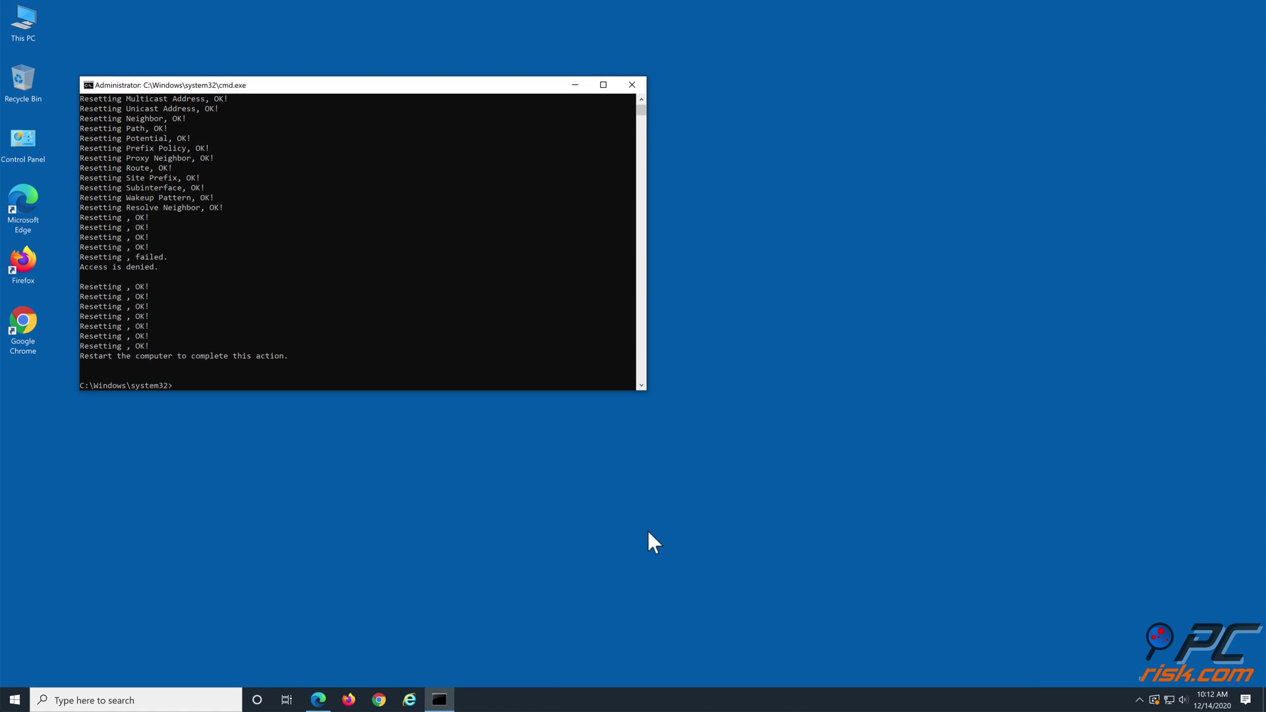
click(626, 92)
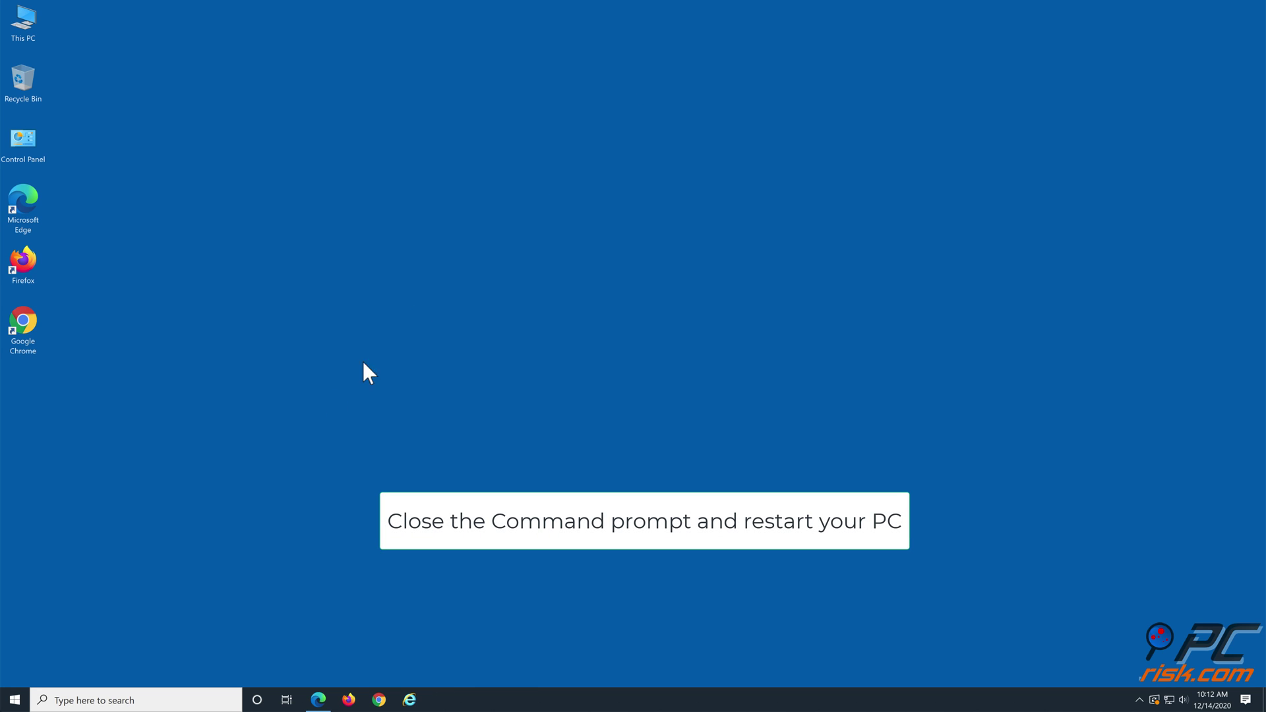
Step: Restart Windows from the Start menu power options to finish the TCP/IP reset
click(19, 701)
click(16, 673)
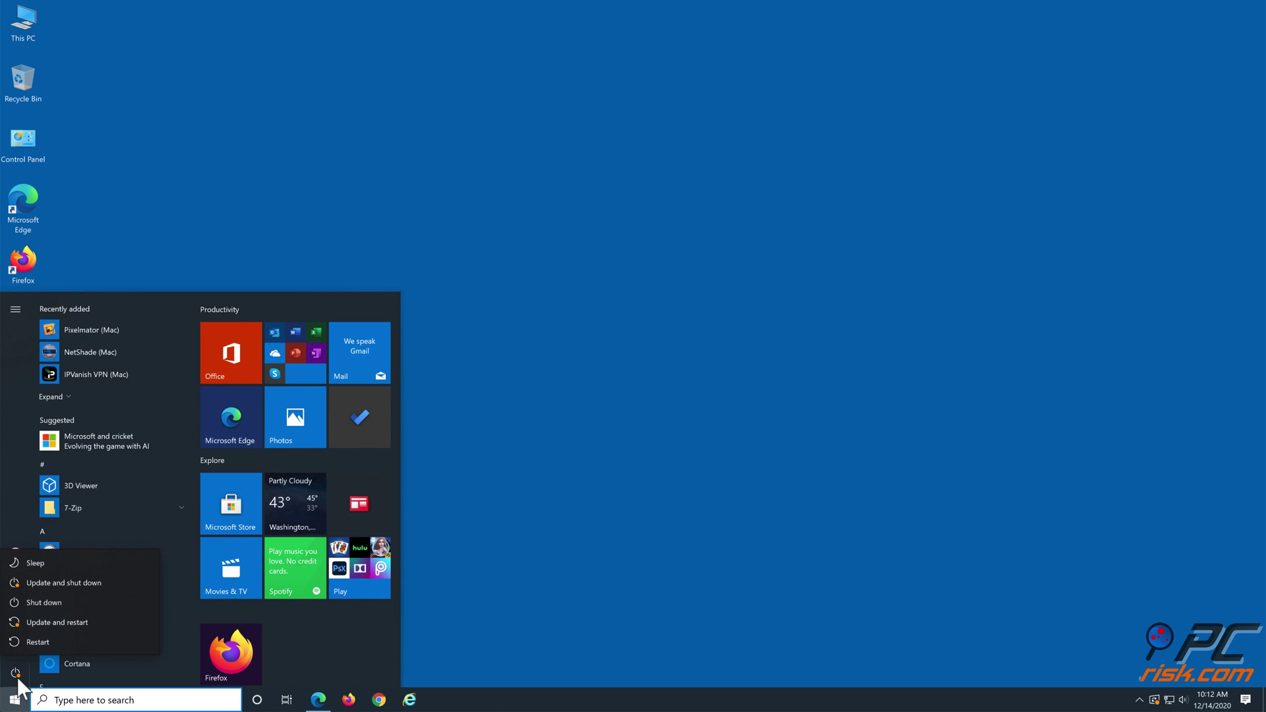
click(42, 643)
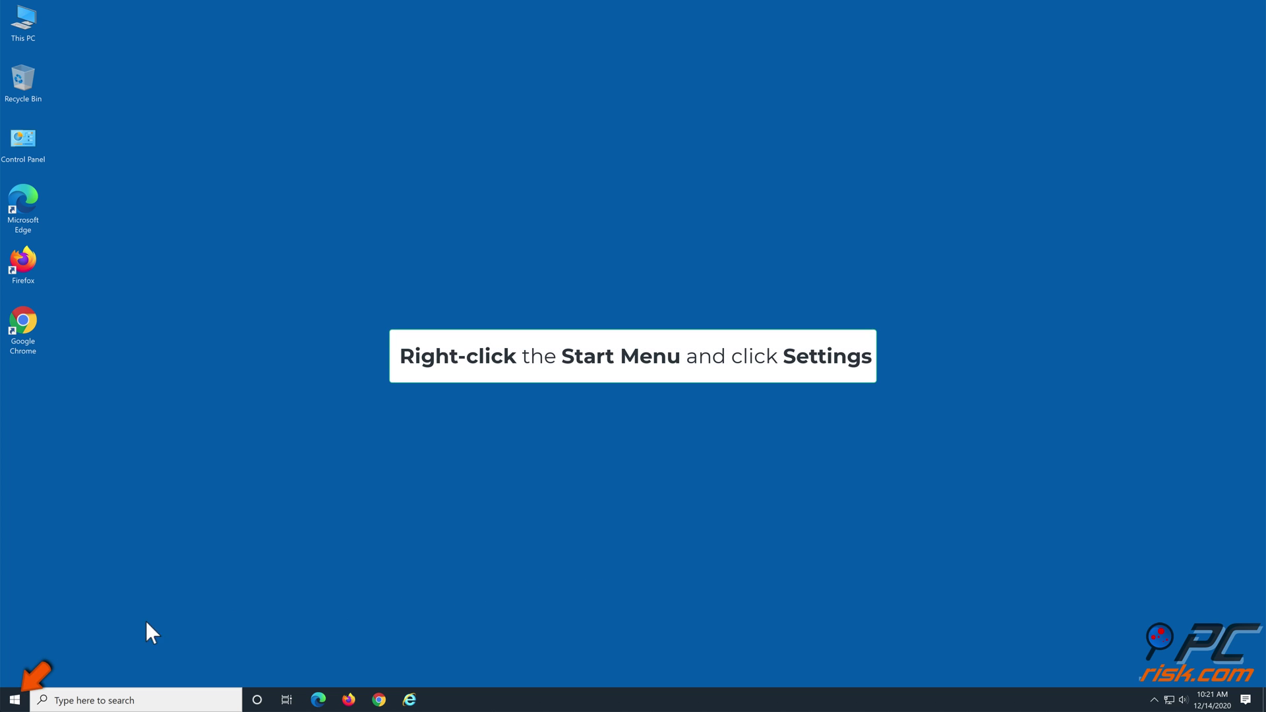
Step: Go to Settings > Network & Internet status and bring up the Network and Sharing Center
right_click(19, 700)
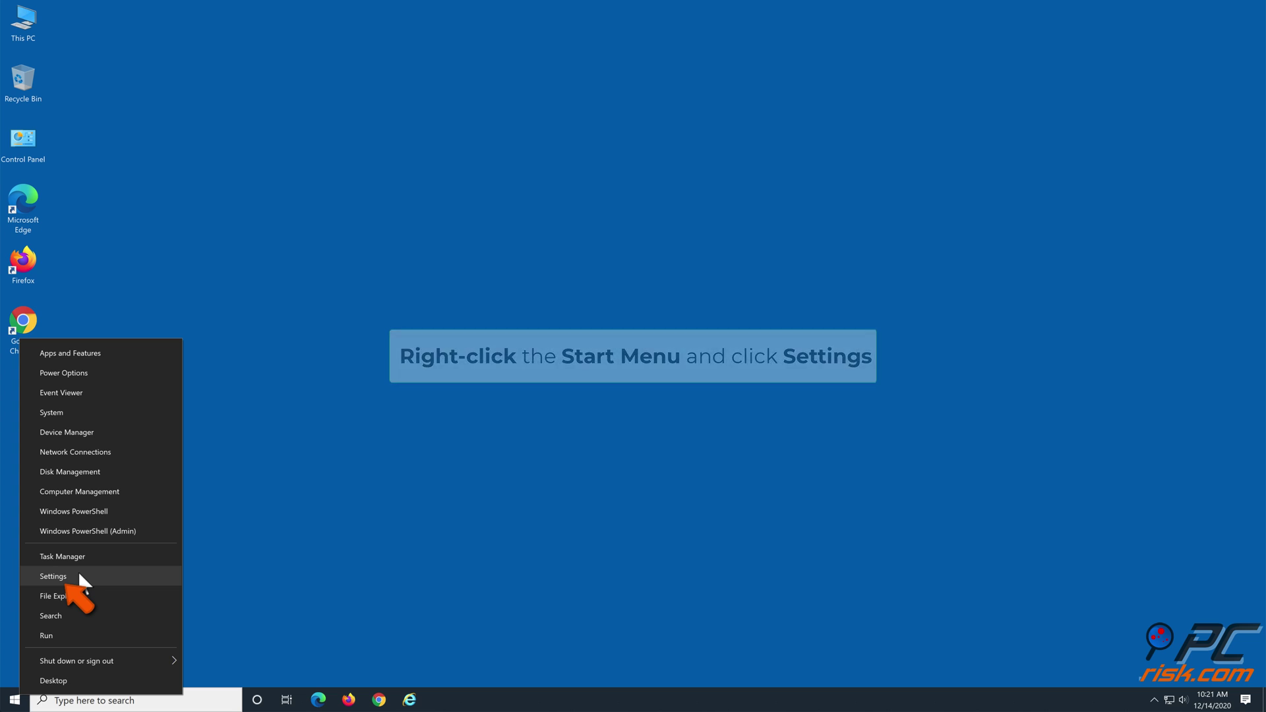
click(52, 575)
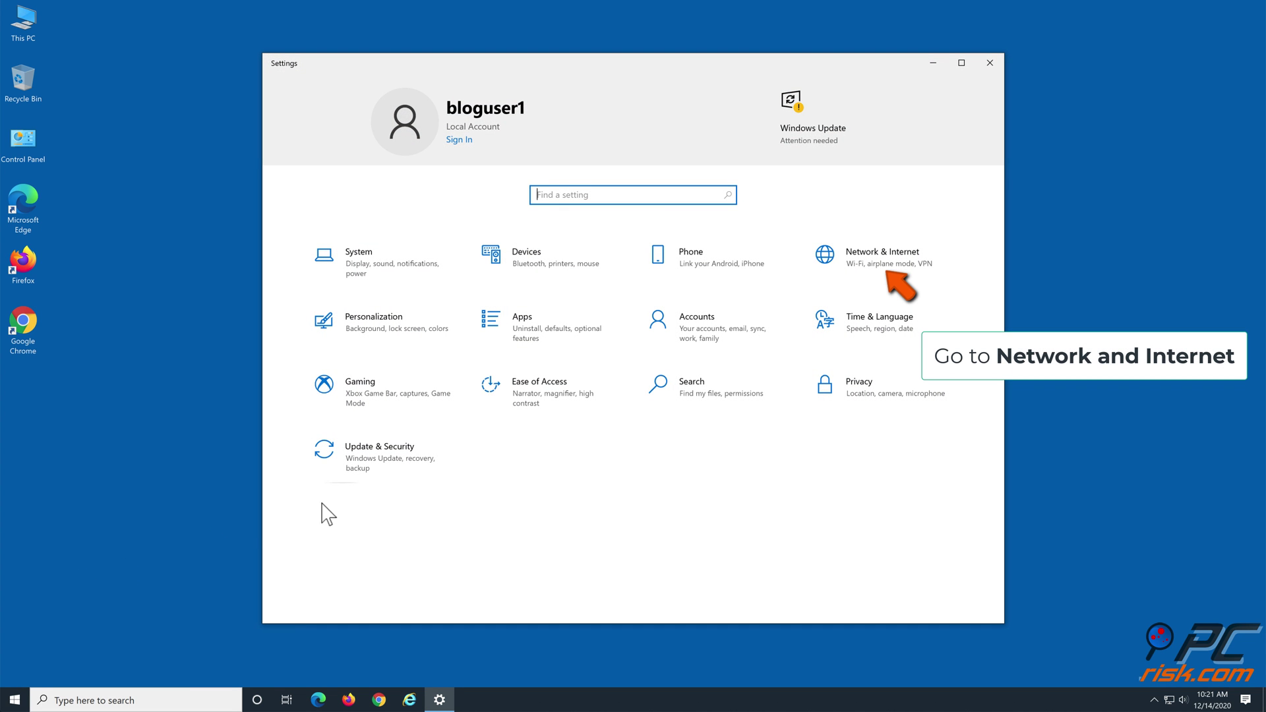
click(848, 264)
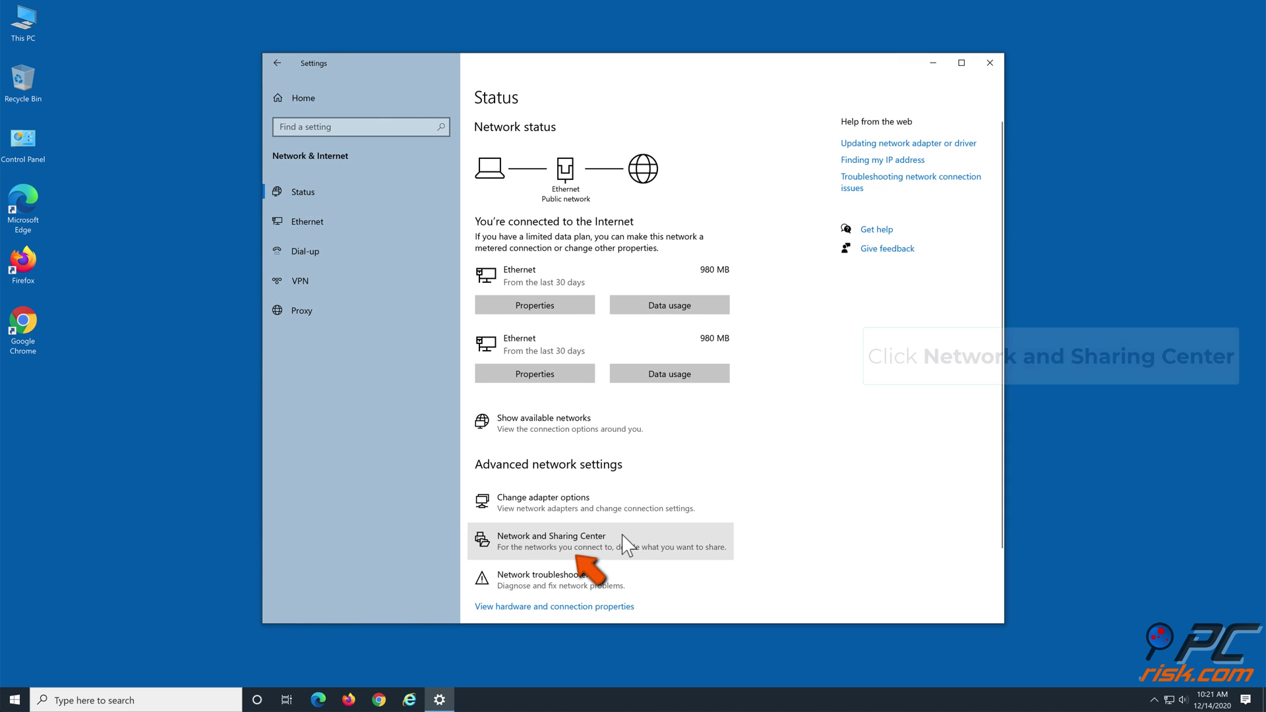
click(623, 538)
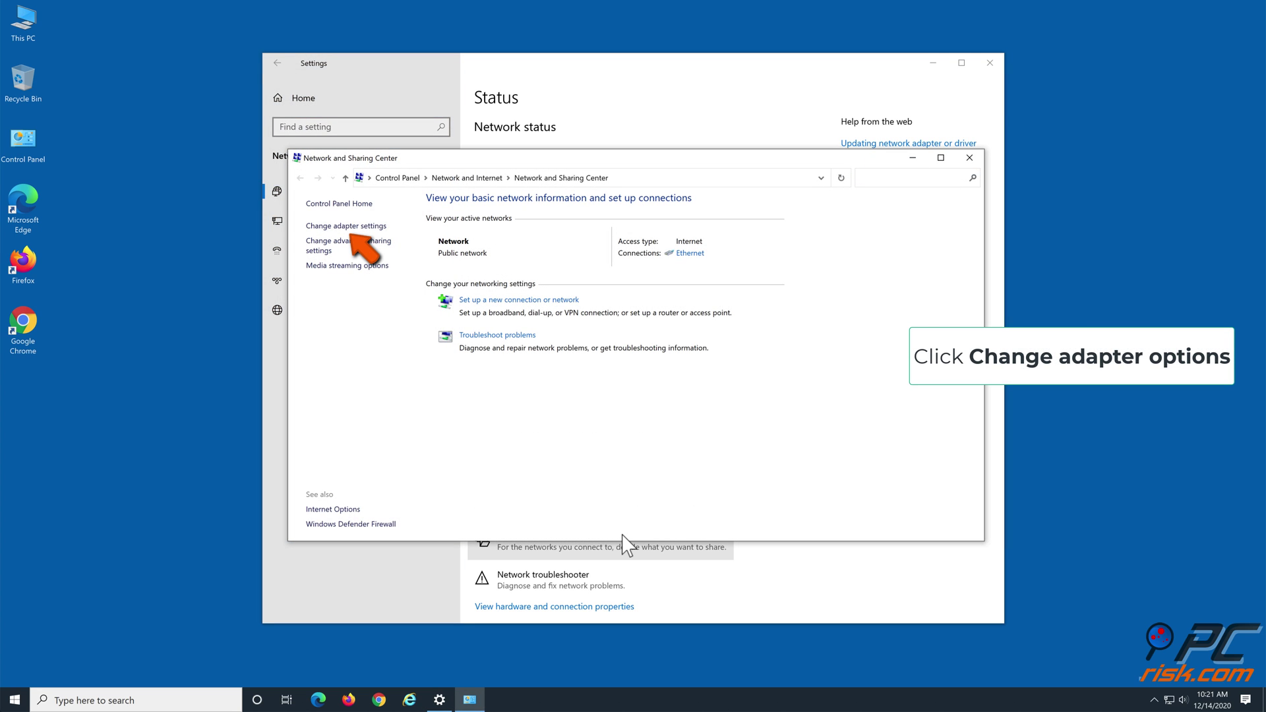
Step: Bring up the TCP/IPv4 properties of the Ethernet adapter from Change adapter settings
click(384, 227)
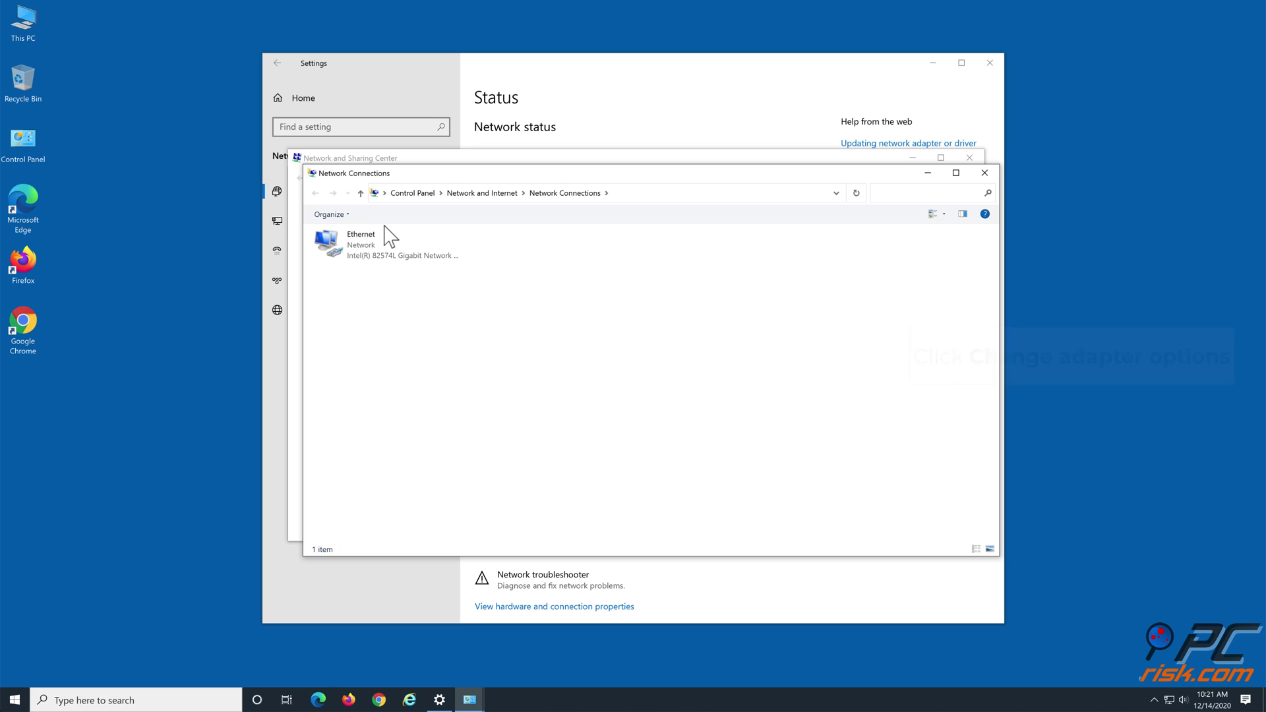
right_click(394, 244)
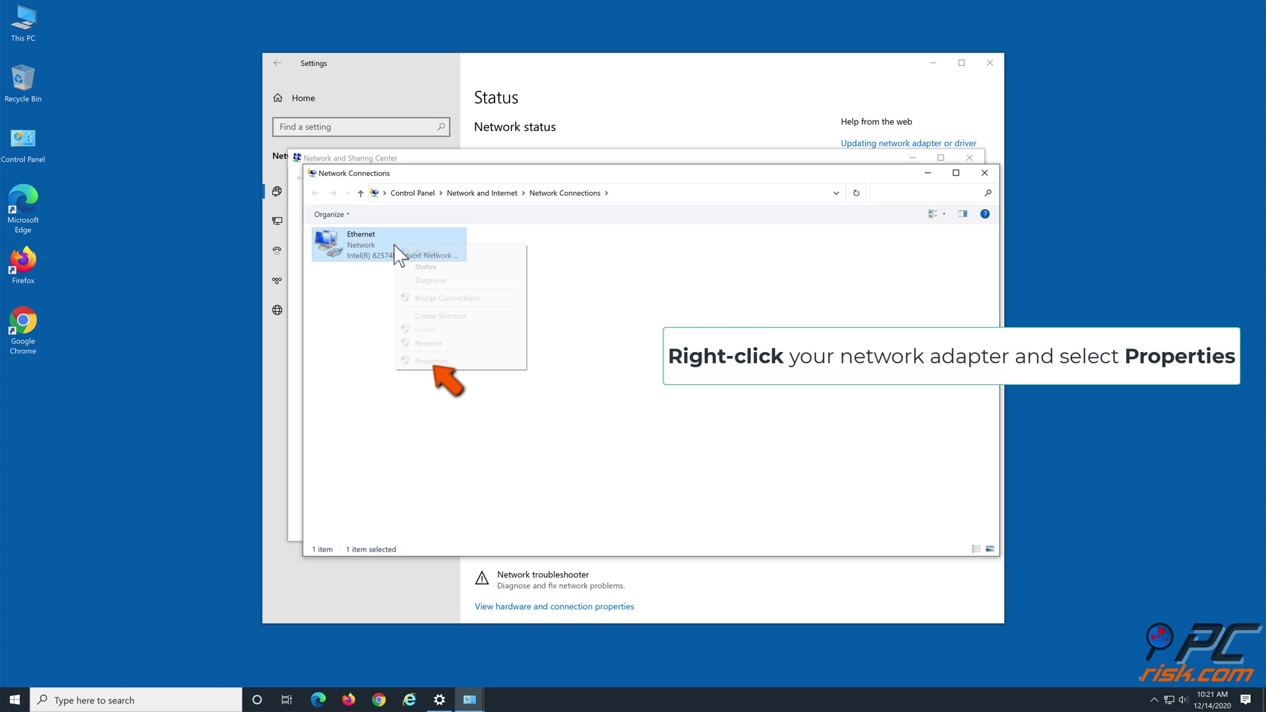
click(457, 365)
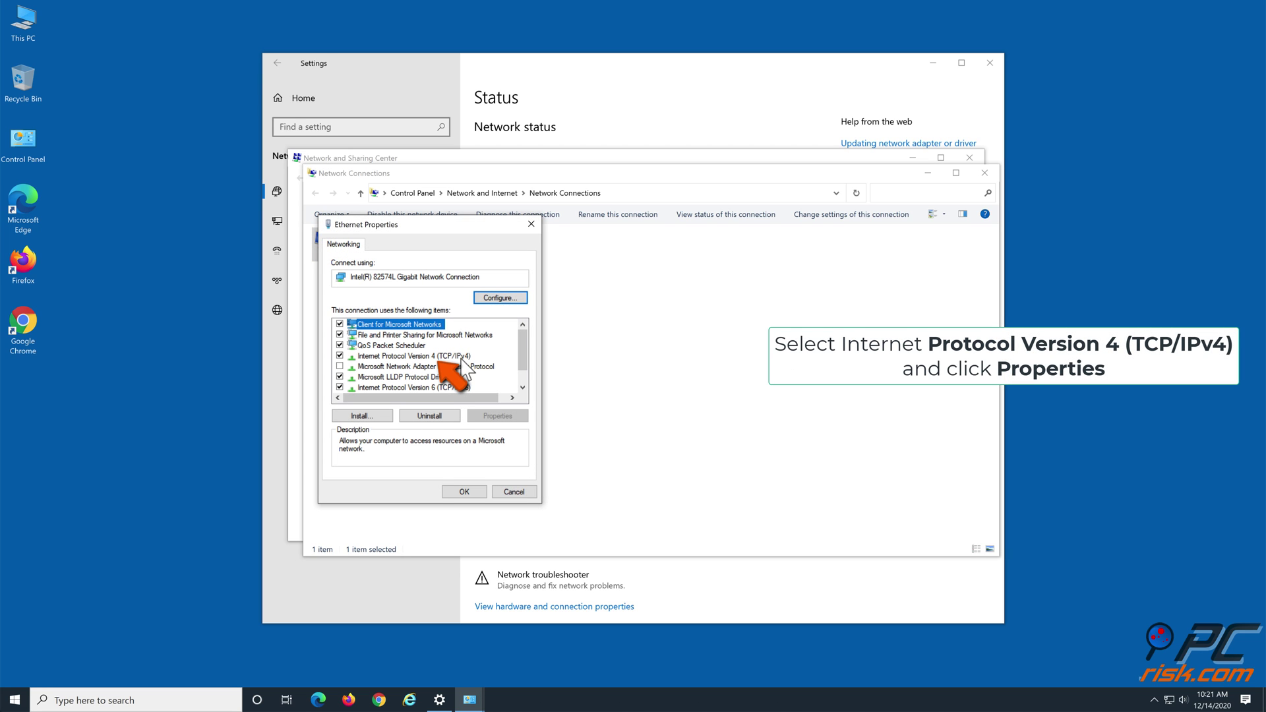
click(461, 357)
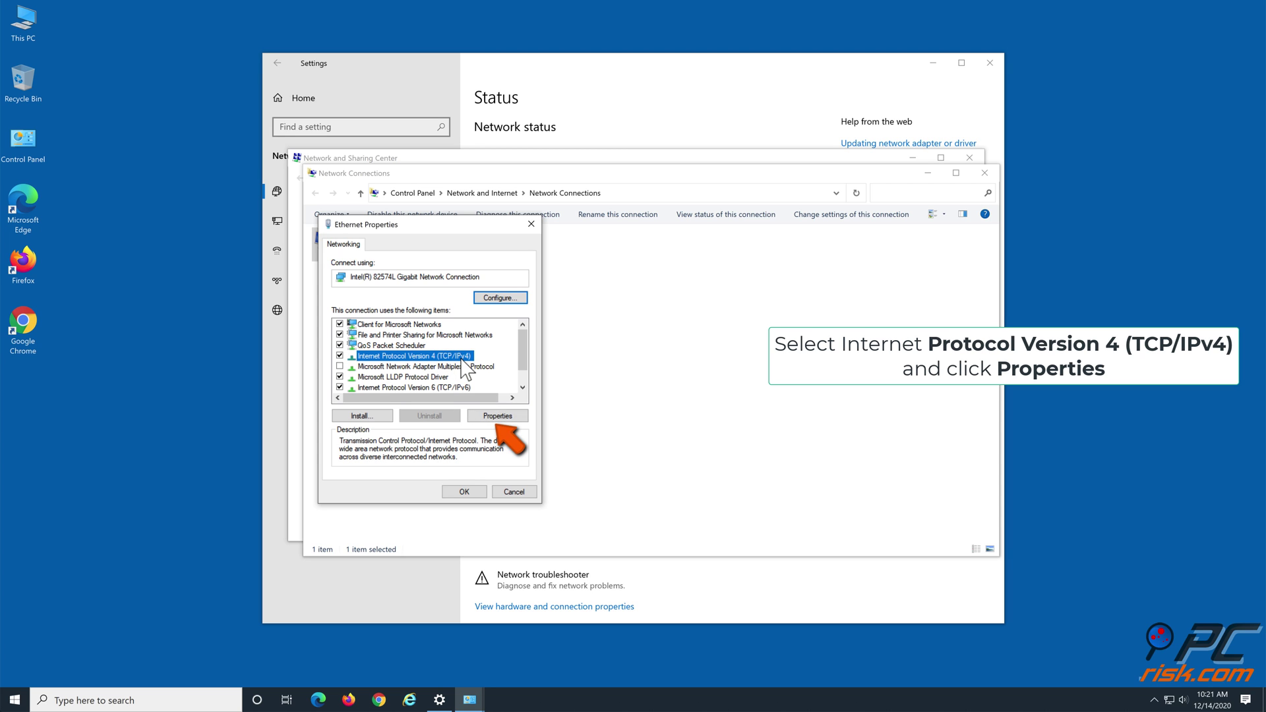
click(524, 432)
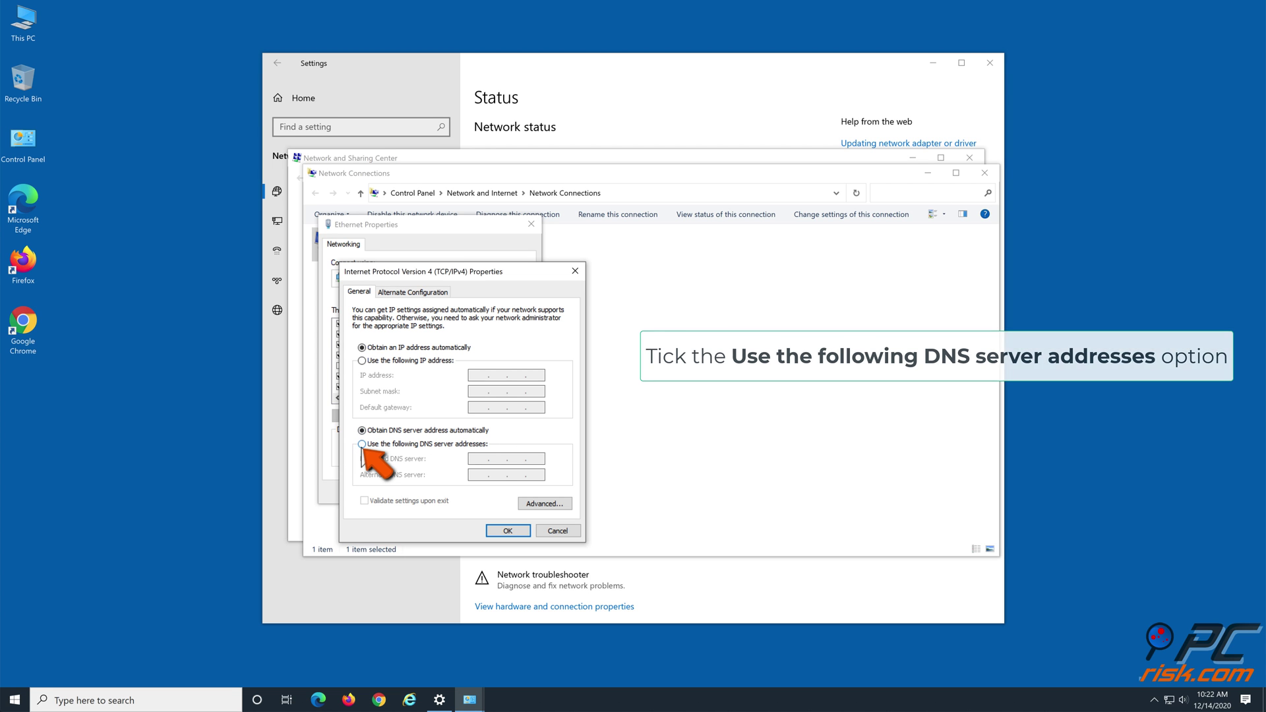
Step: Set the Ethernet IPv4 DNS servers to preferred 1.1.1.1 and alternate 1.0.0.1, and save
click(362, 444)
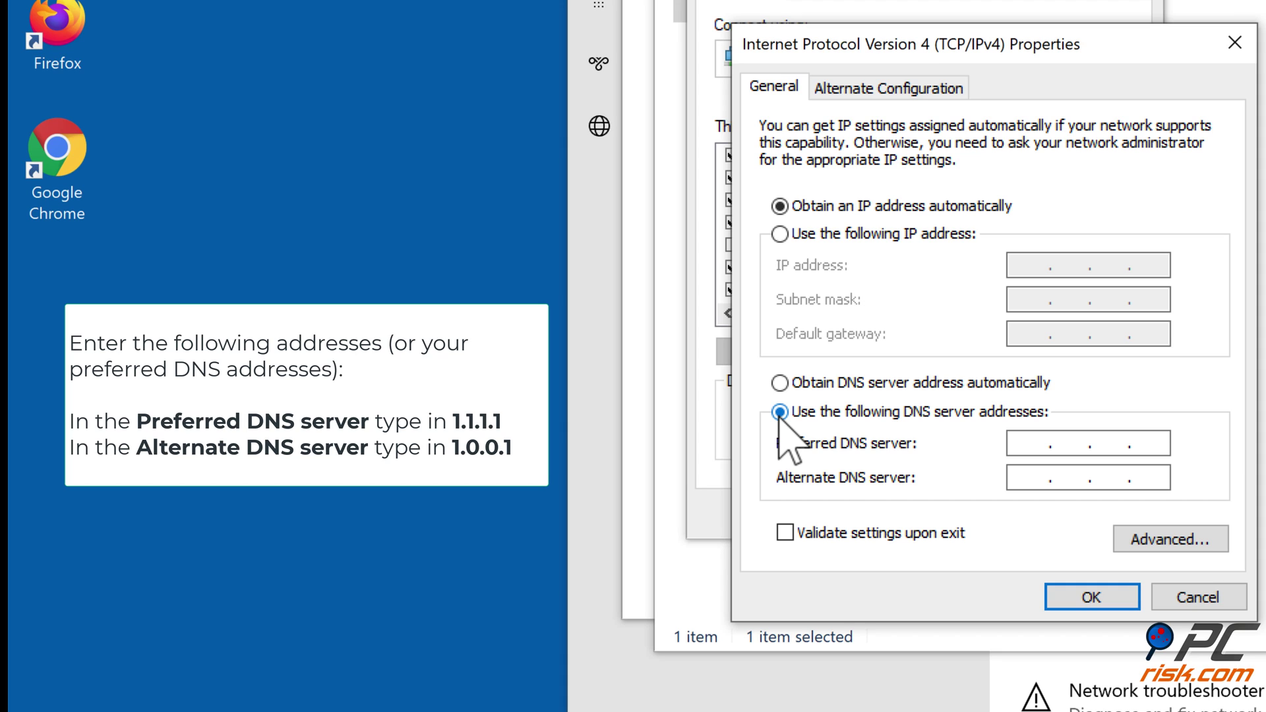
text(1.1.1.)
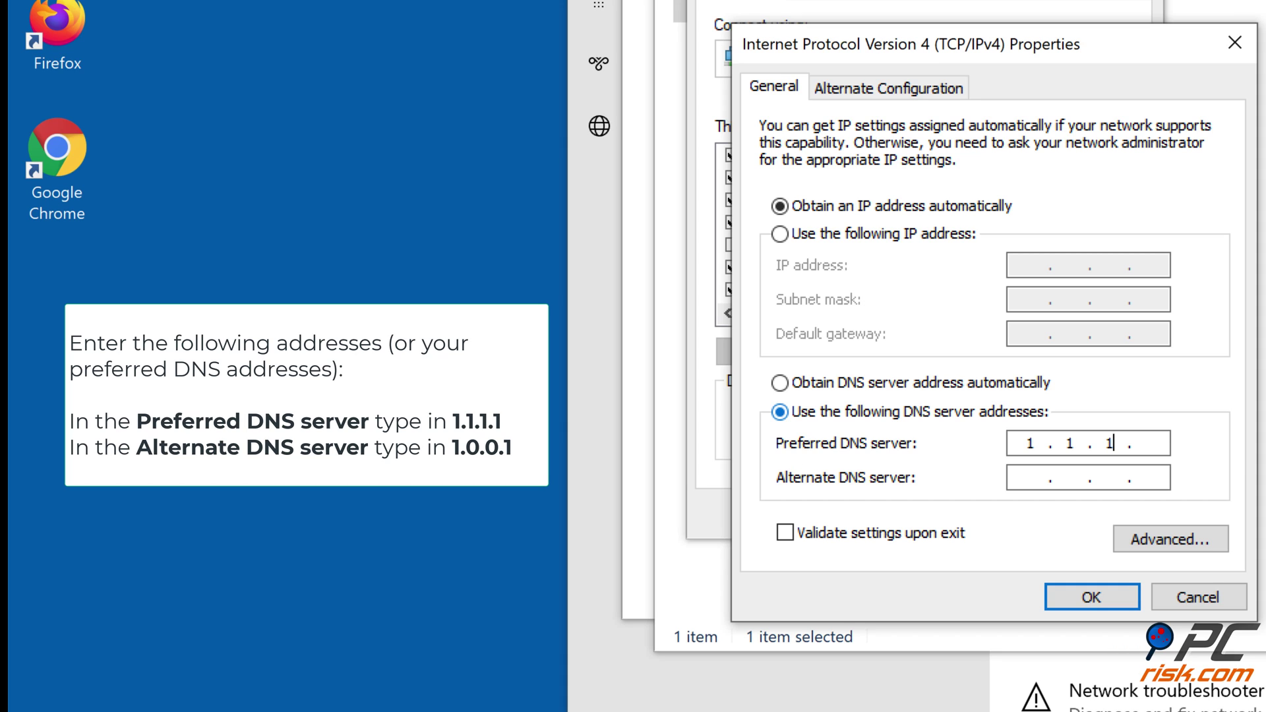
text(1)
click(1031, 476)
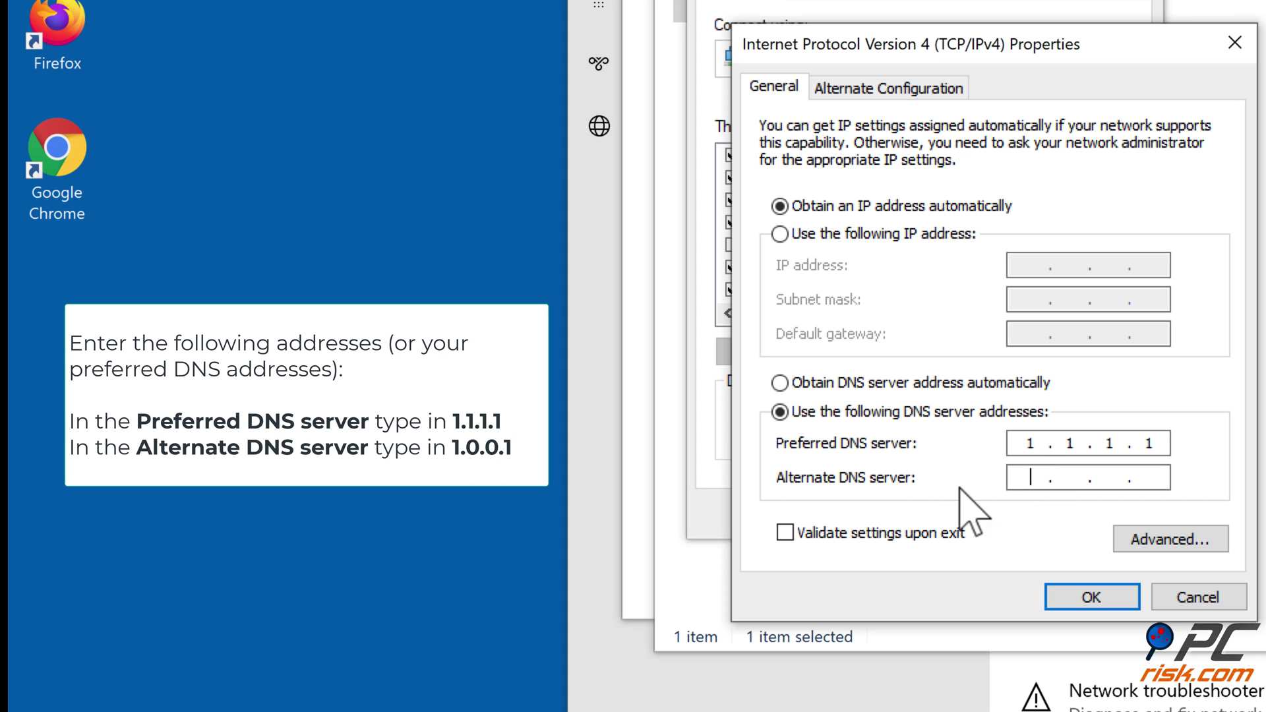
text(1.0.0.1)
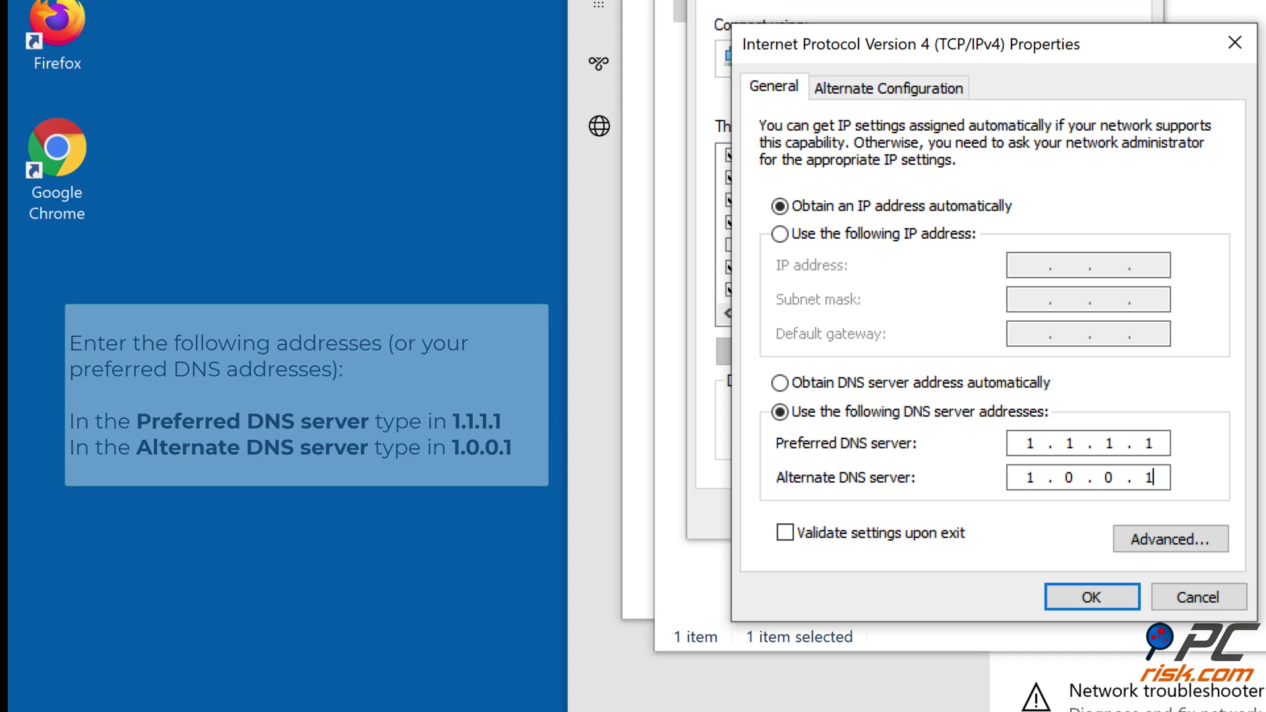
click(1065, 599)
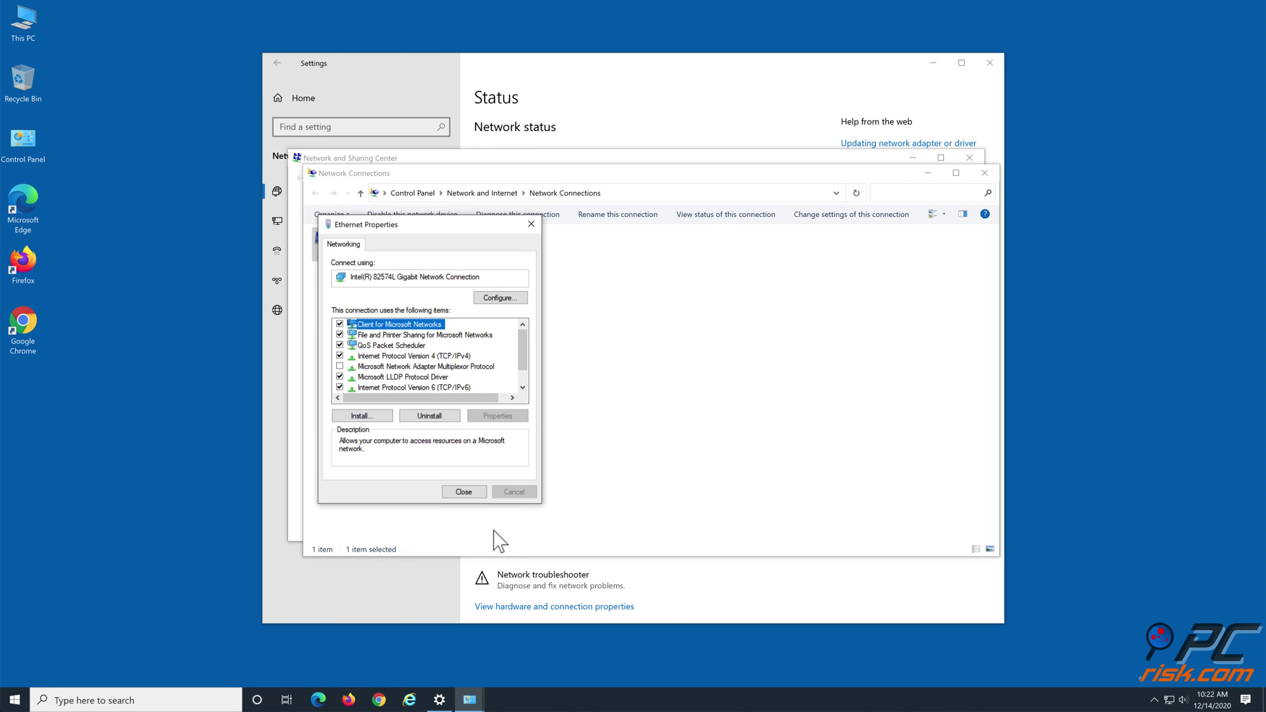
Step: Close the Ethernet properties, Network Connections and Network and Sharing Center windows
click(473, 493)
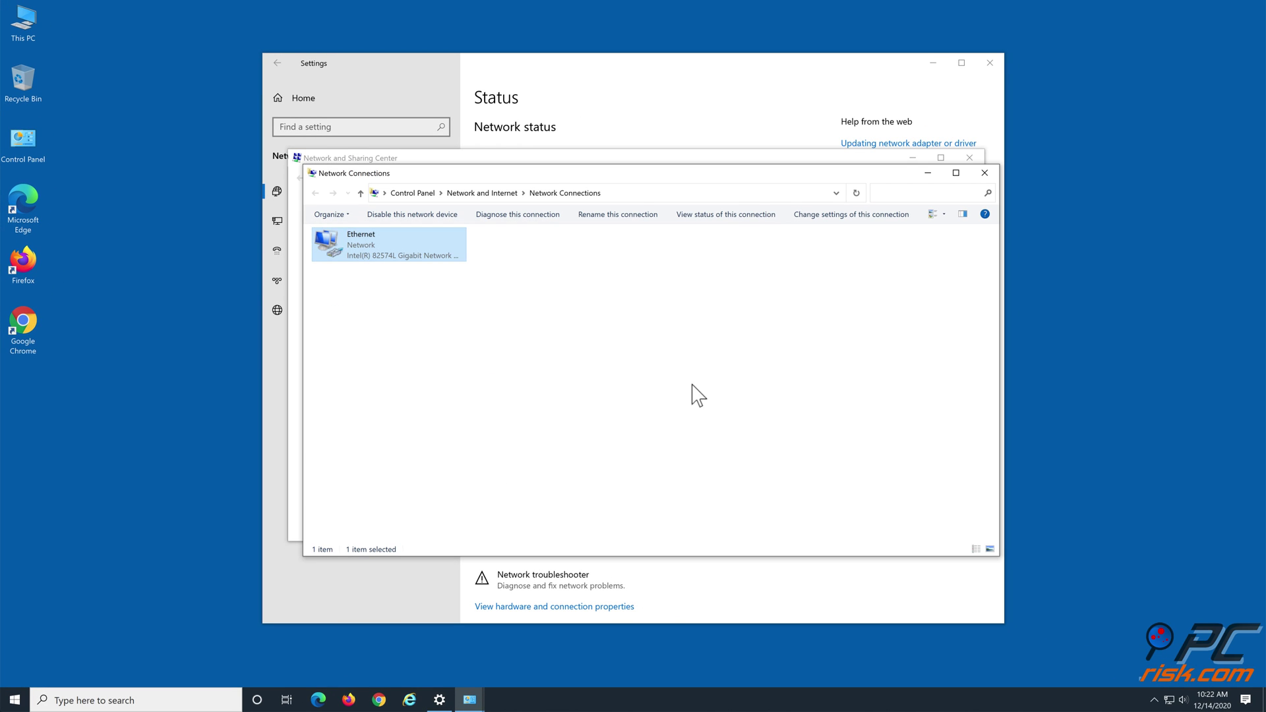
click(984, 173)
click(969, 157)
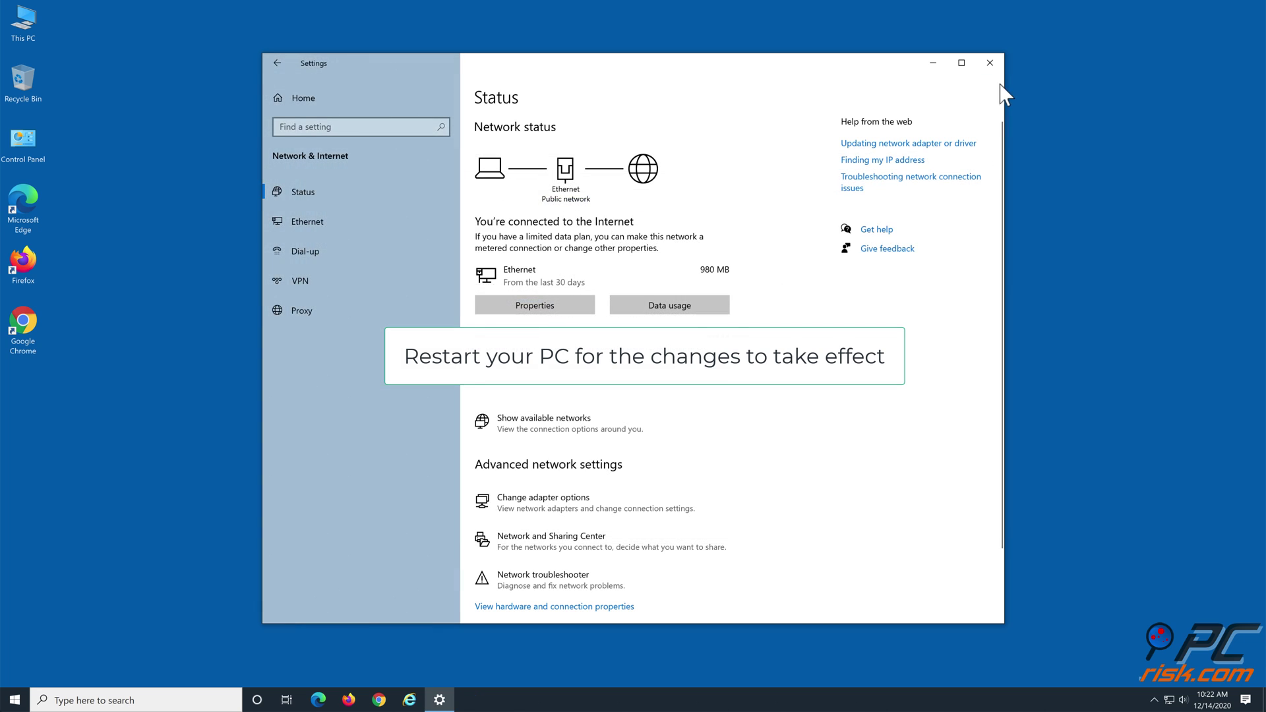